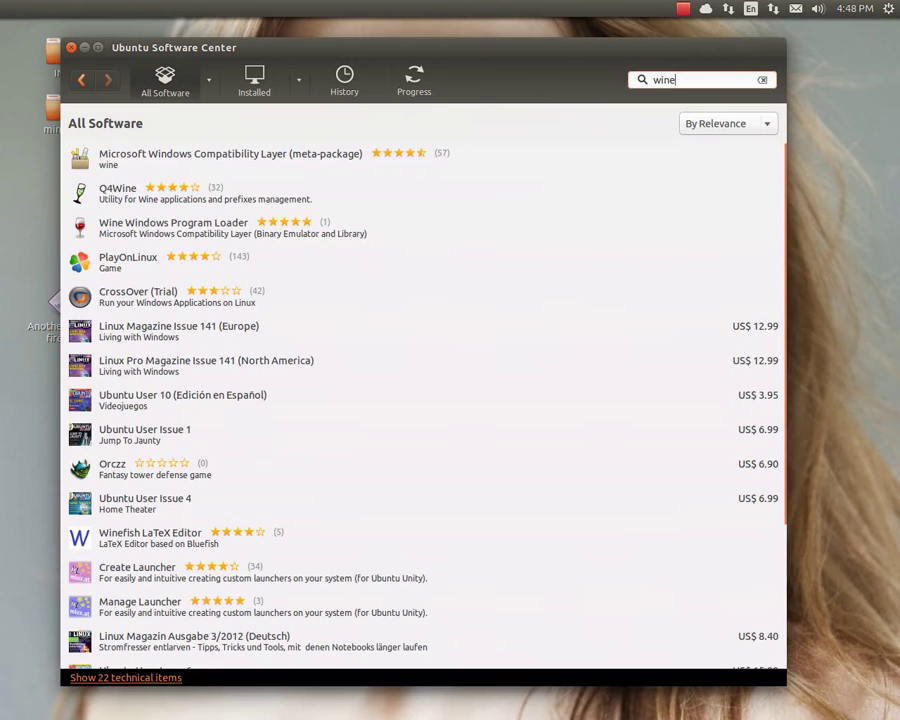
Select the Microsoft Windows Compatibility Layer (meta-package) result and start installing it
{"action": "left_click", "coordinate": [261, 163]}
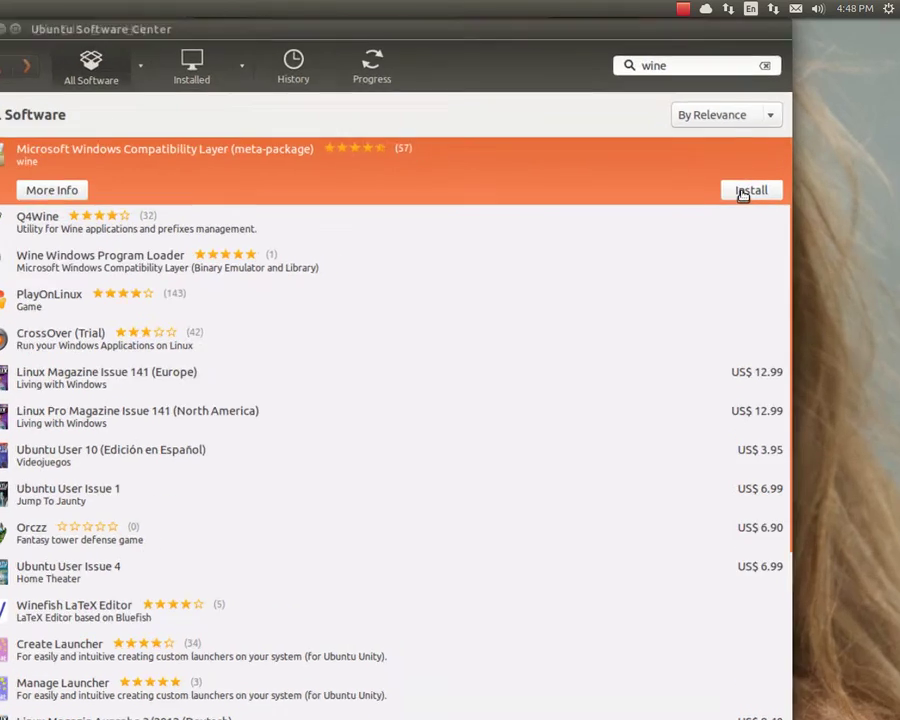
{"action": "left_click", "coordinate": [743, 195]}
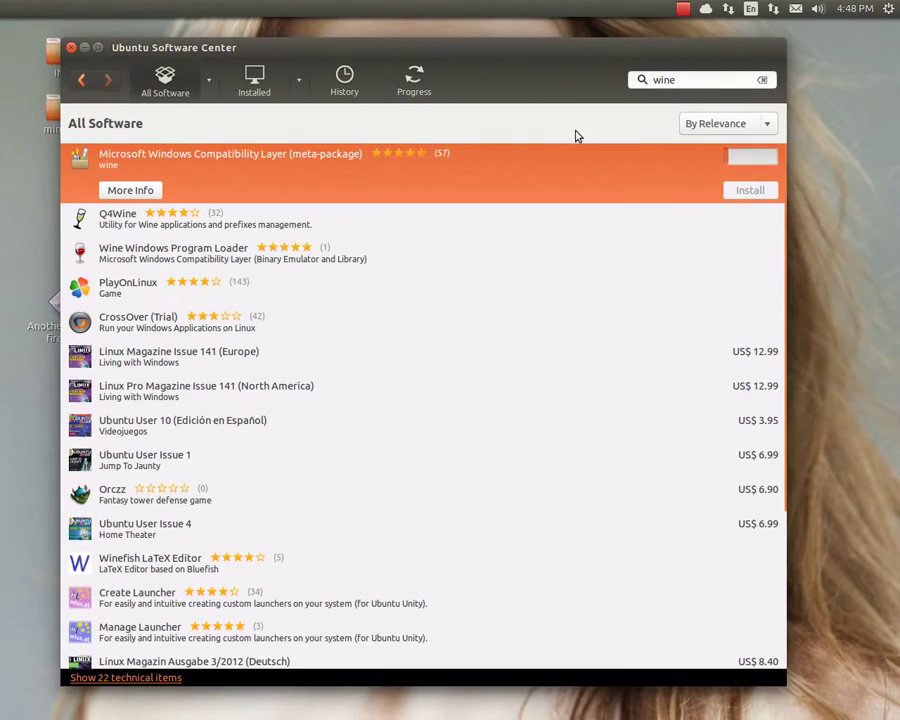
Snap Software Center to the right half and authorise the install with the administrator password
{"action": "left_click_drag", "start_coordinate": [475, 53], "coordinate": [897, 143]}
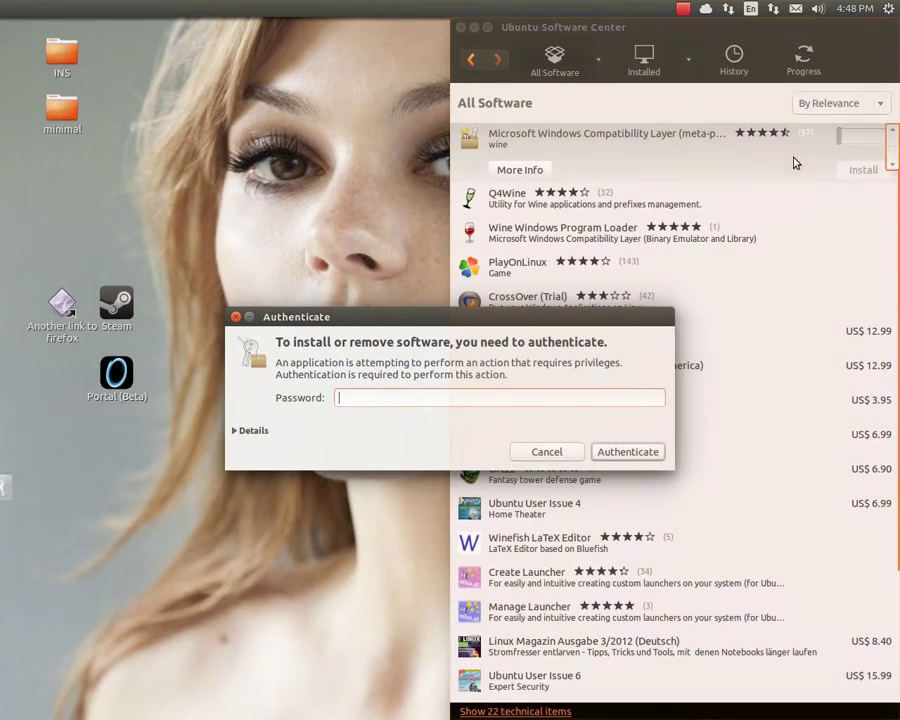
{"action": "left_click_drag", "start_coordinate": [502, 316], "coordinate": [460, 296]}
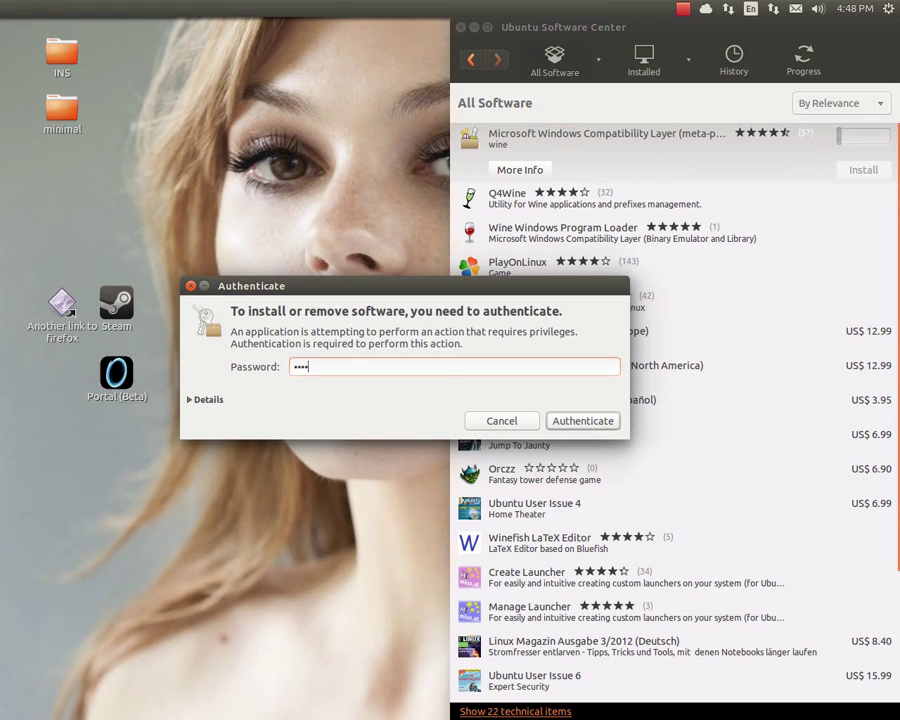
{"action": "key", "text": "Return"}
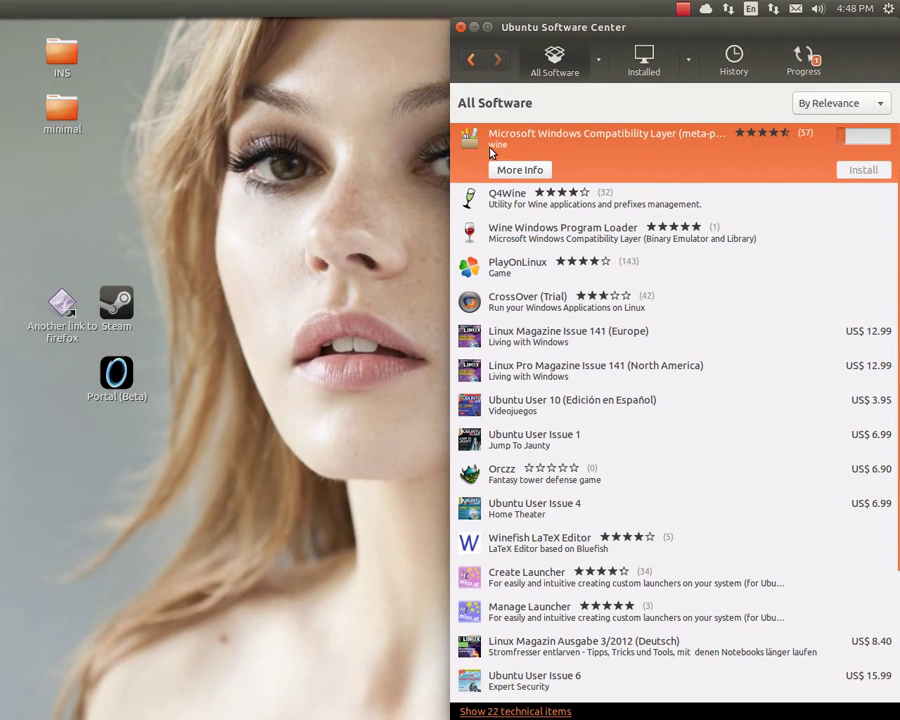
Launch Firefox from the launcher and move its window lower right
{"action": "mouse_move", "coordinate": [3, 112]}
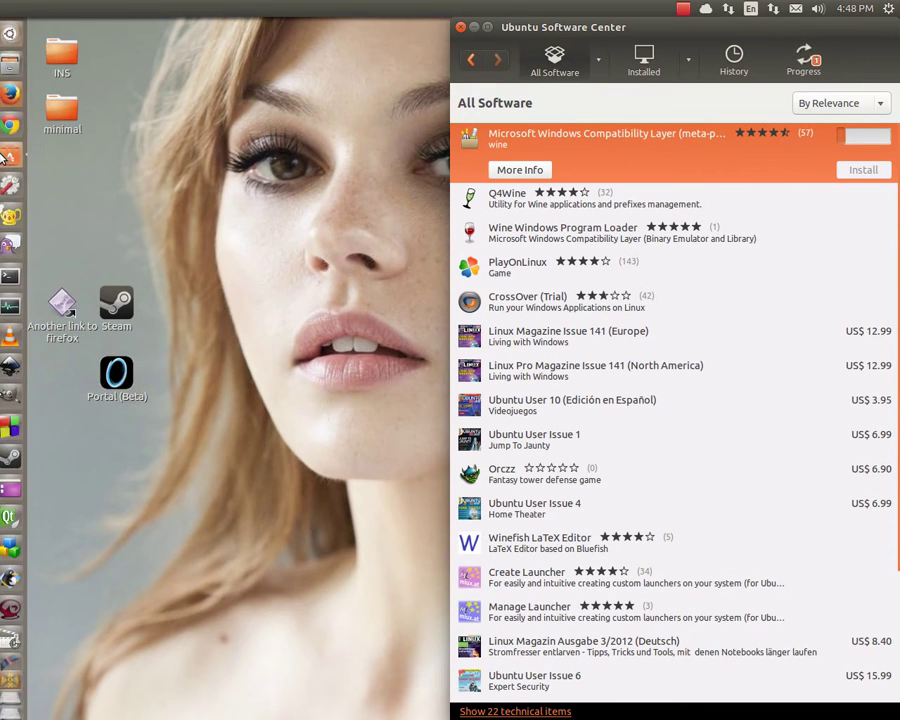
{"action": "left_click", "coordinate": [18, 96]}
{"action": "left_click_drag", "start_coordinate": [398, 54], "coordinate": [434, 197]}
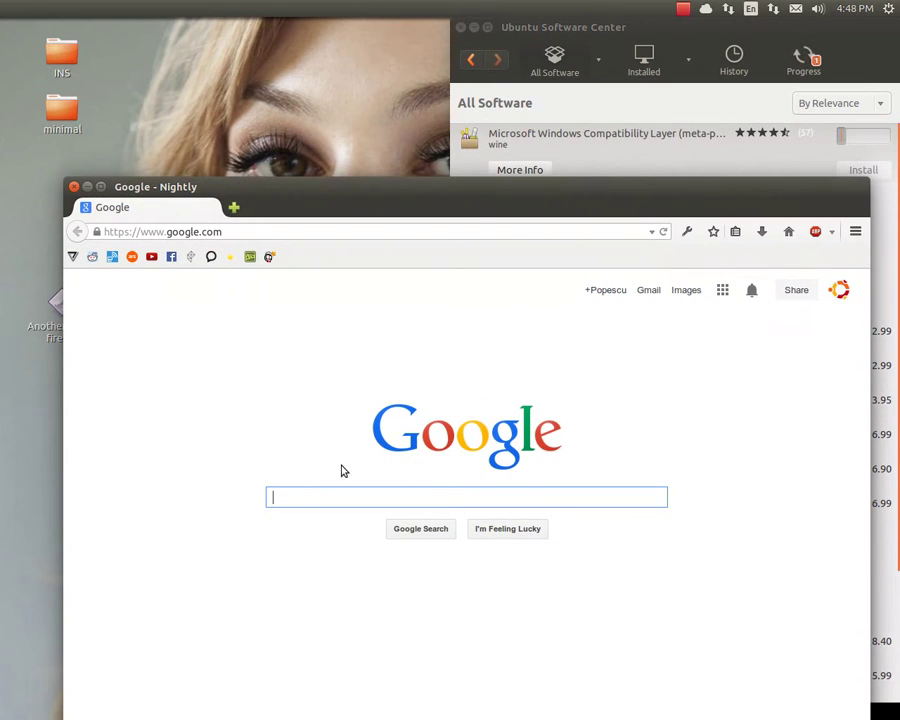
Search Google for 'mirc' and open the official mIRC website
{"action": "type", "text": "mirc"}
{"action": "key", "text": "Return"}
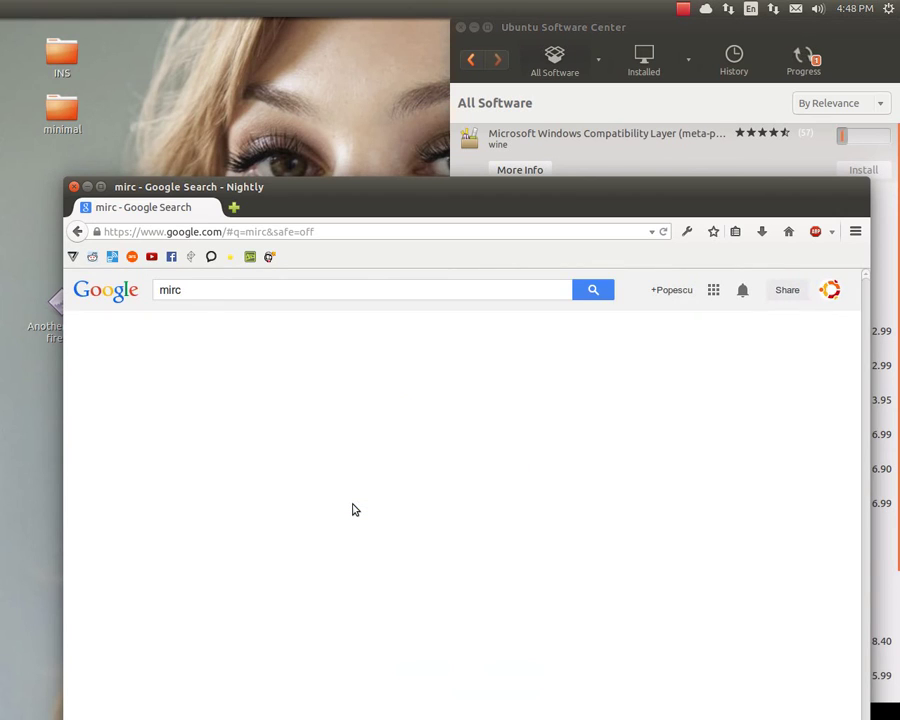
{"action": "mouse_move", "coordinate": [381, 192]}
{"action": "left_mouse_down"}
{"action": "mouse_move", "coordinate": [385, 160]}
{"action": "mouse_move", "coordinate": [386, 194]}
{"action": "left_mouse_up"}
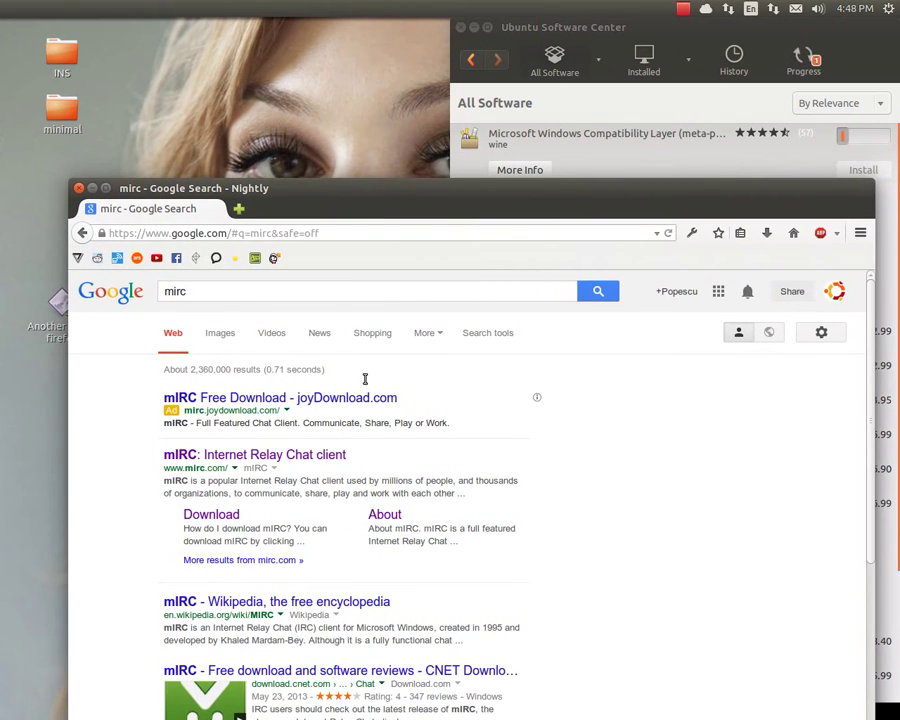
{"action": "scroll", "coordinate": [276, 398], "scroll_direction": "down", "scroll_amount": 3}
{"action": "scroll", "coordinate": [276, 398], "scroll_direction": "up", "scroll_amount": 3}
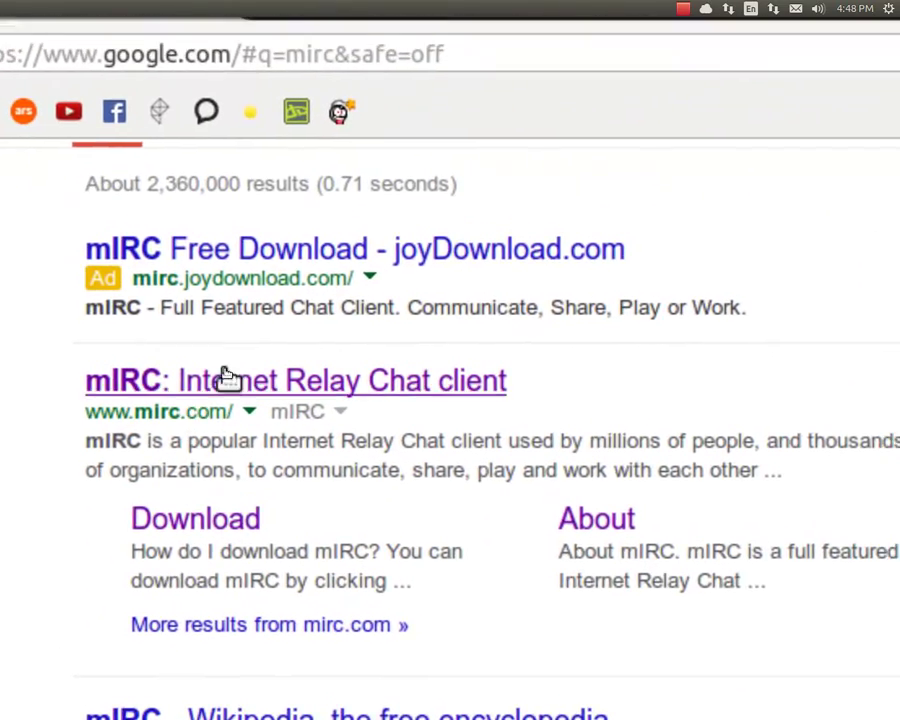
{"action": "left_click", "coordinate": [214, 380]}
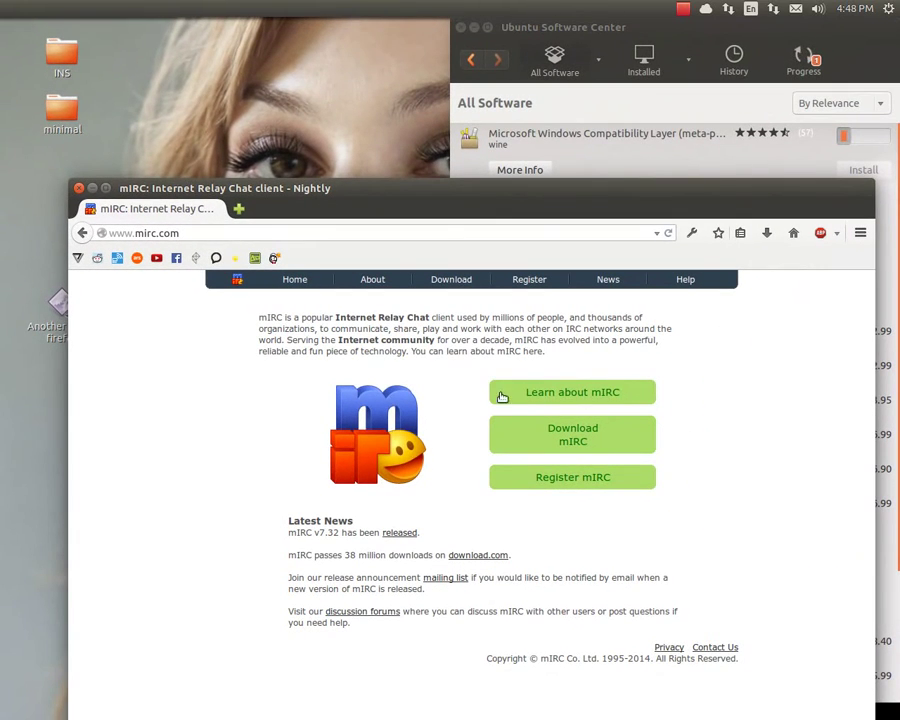
Go from the mIRC download page to Download.com and start downloading mirc732.exe
{"action": "left_click", "coordinate": [578, 438]}
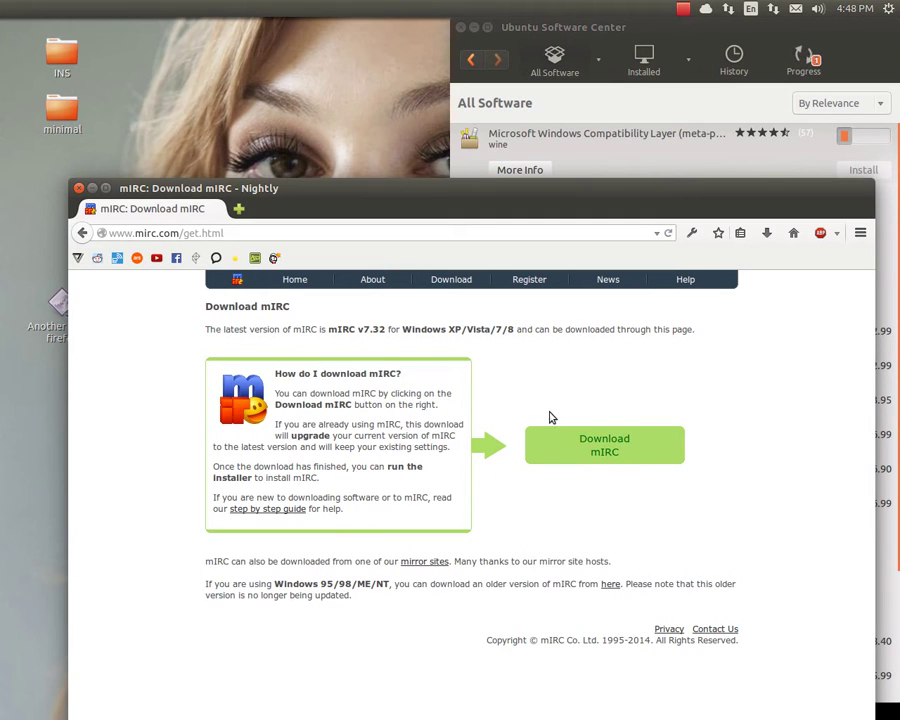
{"action": "left_click", "coordinate": [599, 450]}
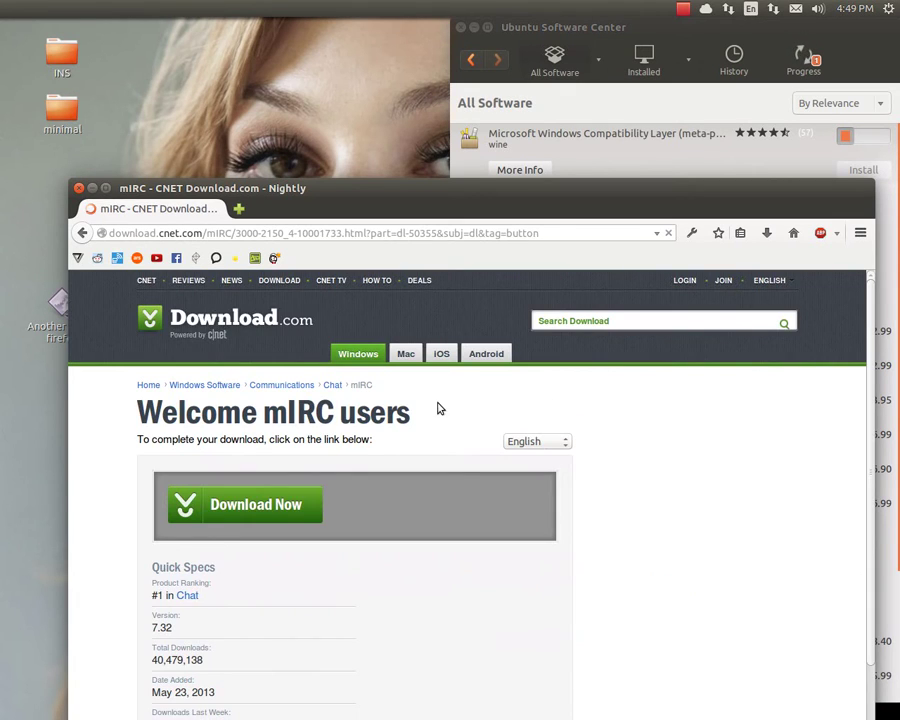
{"action": "scroll", "coordinate": [439, 410], "scroll_direction": "down", "scroll_amount": 3}
{"action": "scroll", "coordinate": [436, 415], "scroll_direction": "up", "scroll_amount": 2}
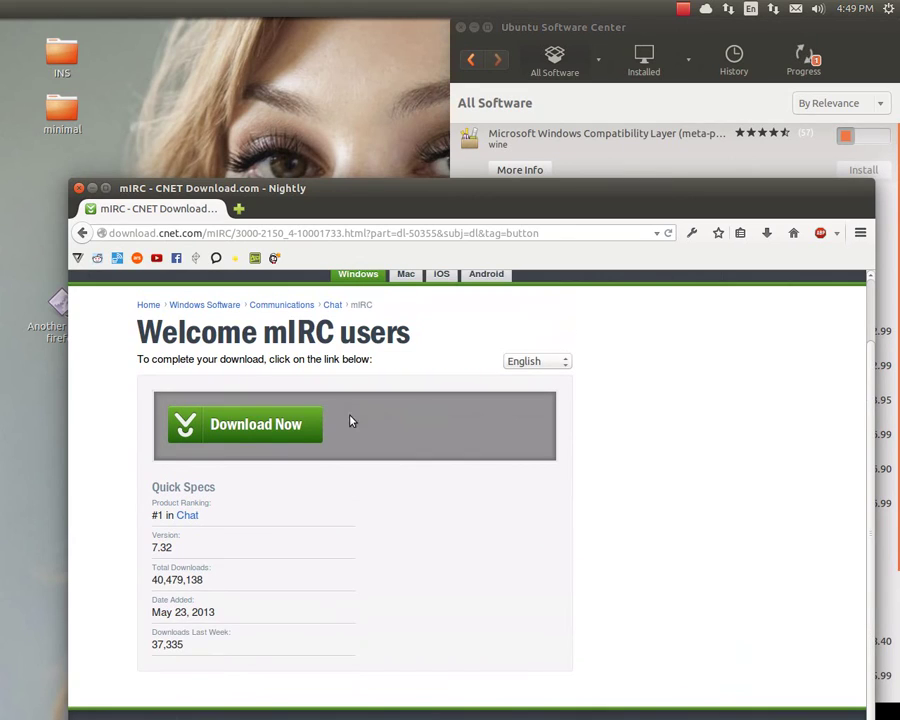
{"action": "left_click", "coordinate": [249, 427]}
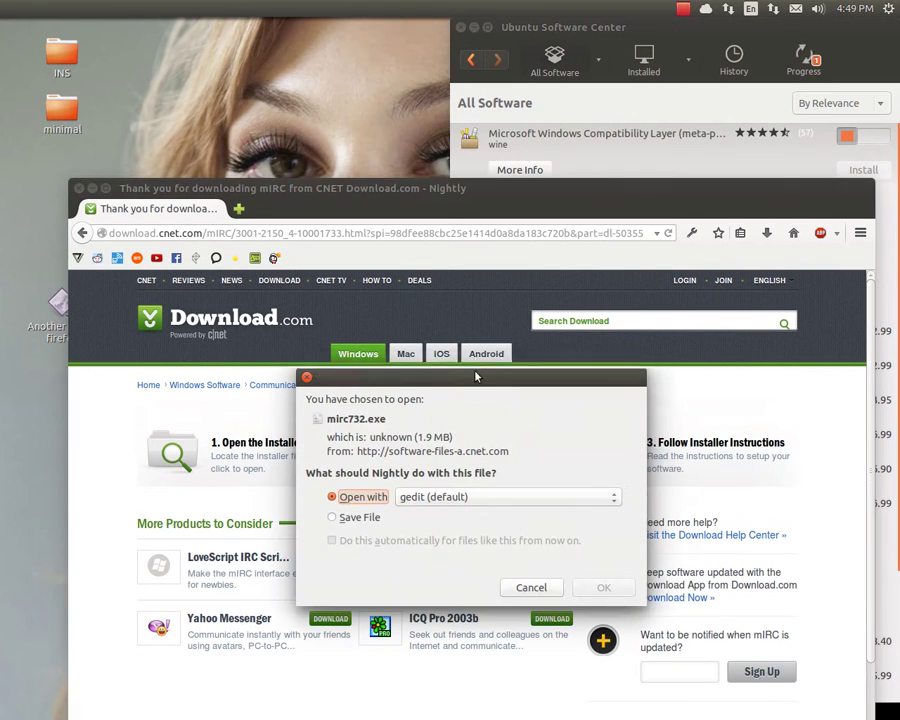
Save mirc732.exe to disk from the download prompt
{"action": "left_click", "coordinate": [350, 518]}
{"action": "left_click_drag", "start_coordinate": [405, 377], "coordinate": [439, 219]}
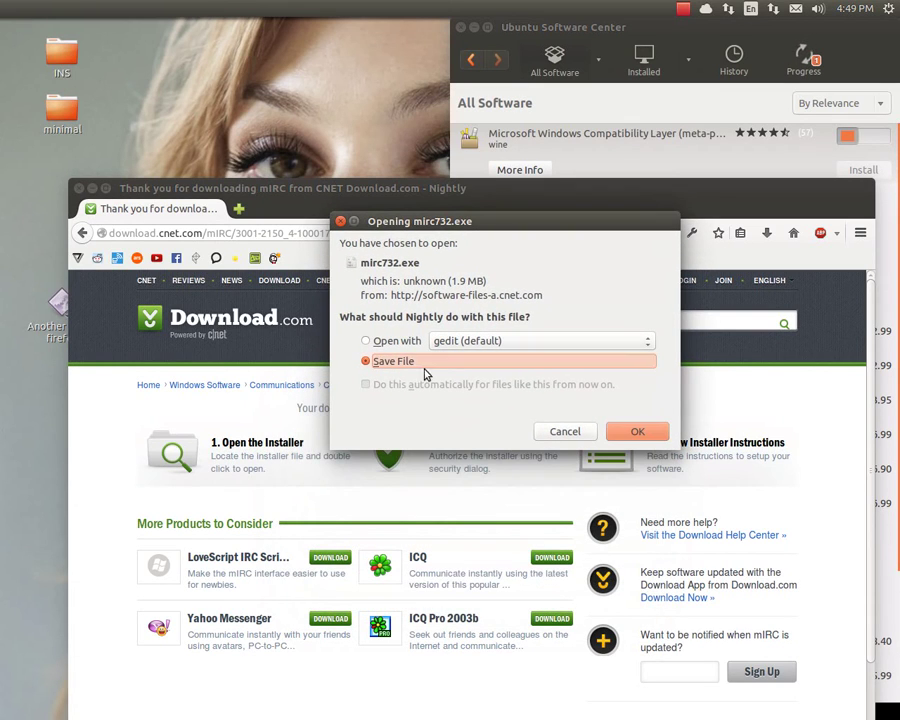
{"action": "left_click", "coordinate": [634, 430]}
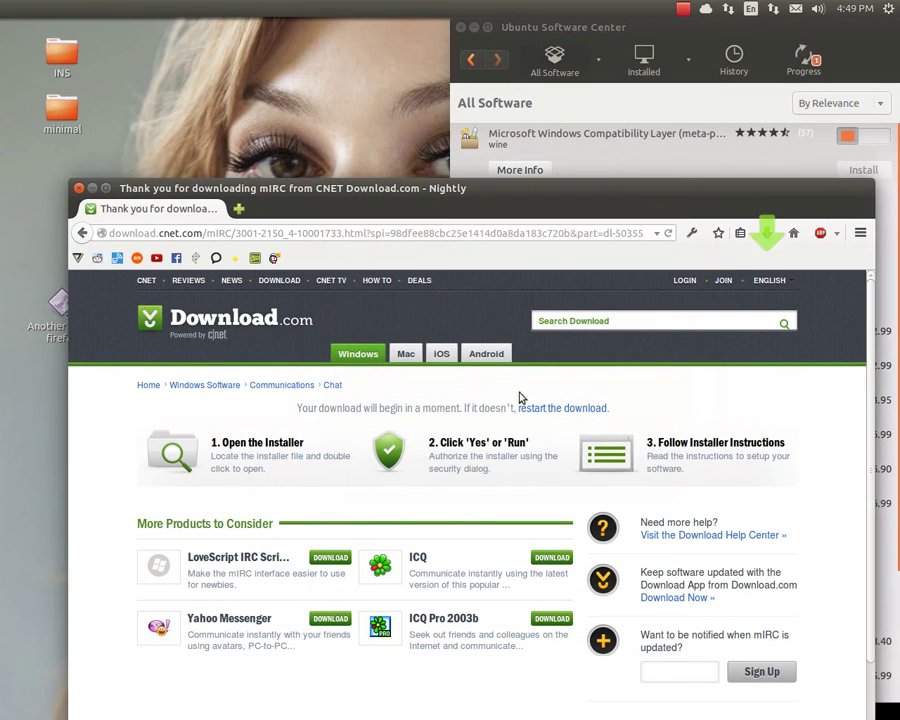
Open the Downloads folder containing mirc732.exe from the recent downloads list
{"action": "left_click", "coordinate": [767, 233]}
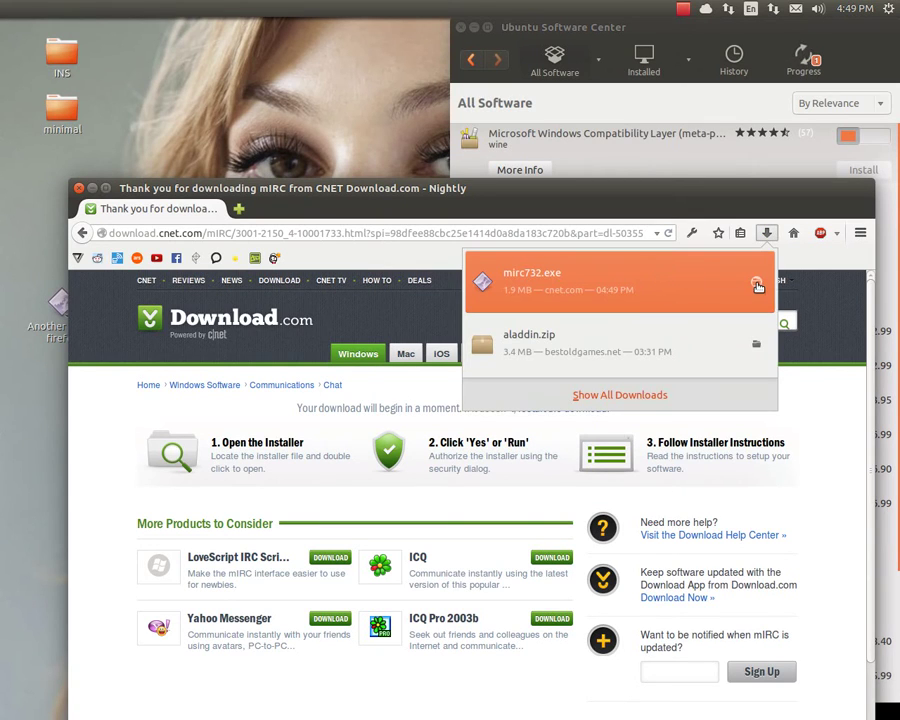
{"action": "left_click", "coordinate": [754, 285]}
{"action": "left_click_drag", "start_coordinate": [418, 32], "coordinate": [546, 253]}
{"action": "left_click", "coordinate": [472, 396]}
Move the Downloads and browser windows aside and centre Software Center in front
{"action": "left_click", "coordinate": [448, 366]}
{"action": "left_click", "coordinate": [593, 379]}
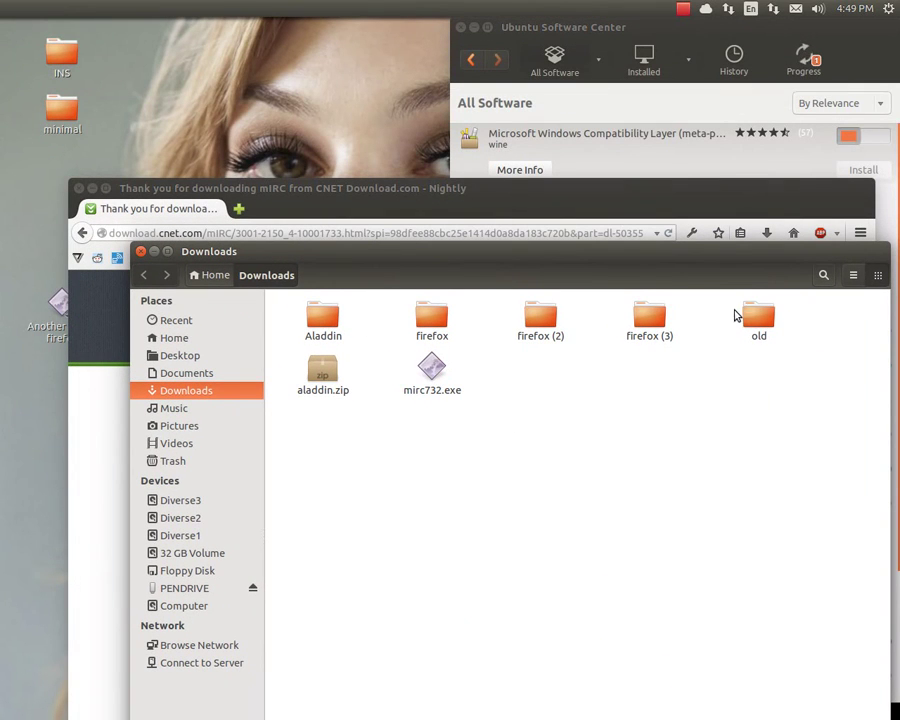
{"action": "left_click_drag", "start_coordinate": [653, 269], "coordinate": [613, 327]}
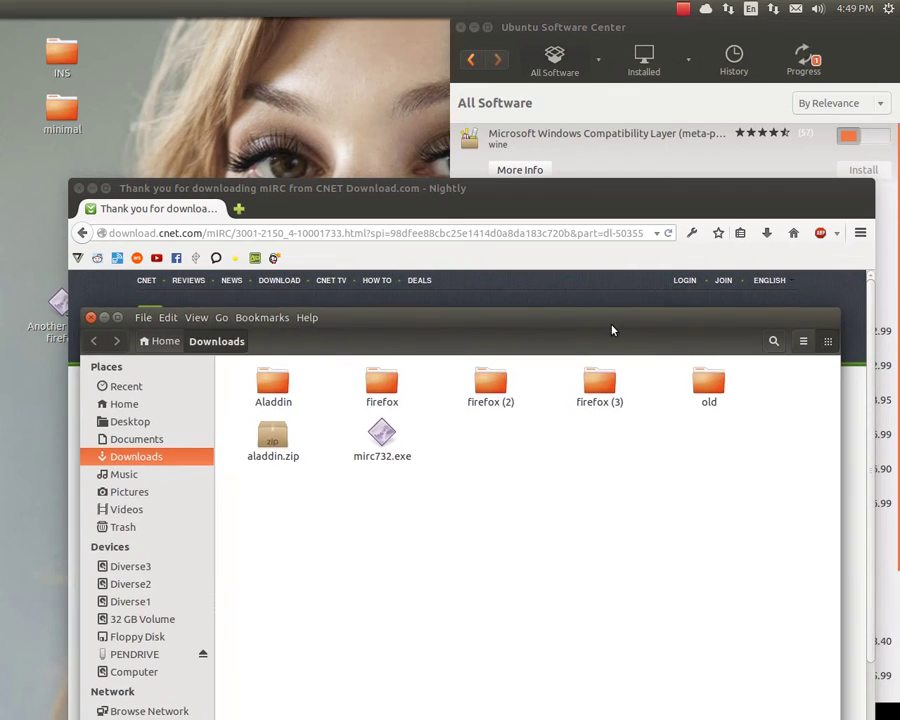
{"action": "left_click", "coordinate": [603, 196]}
{"action": "left_click_drag", "start_coordinate": [607, 195], "coordinate": [560, 360]}
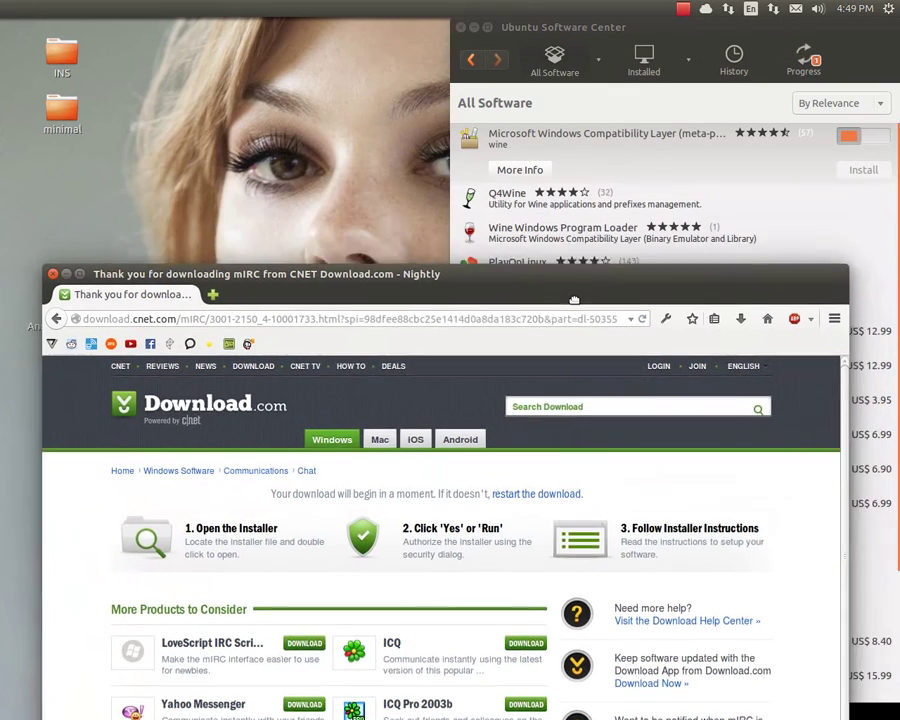
{"action": "left_click_drag", "start_coordinate": [578, 30], "coordinate": [338, 84]}
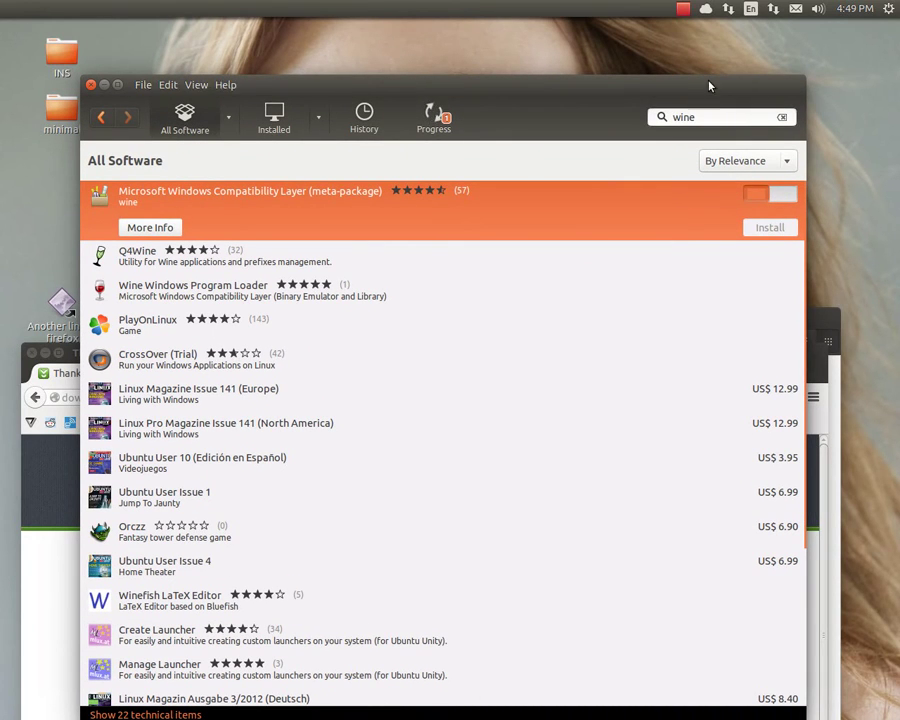
Confirm wine shows Installed on 2014-04-02, then minimise Software Center
{"action": "left_click", "coordinate": [682, 12]}
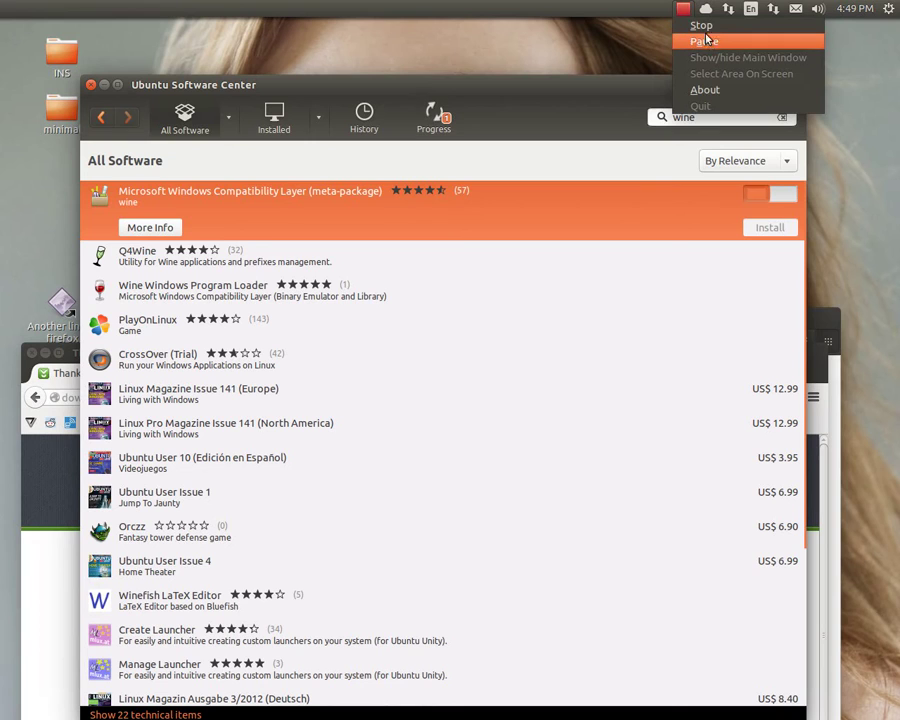
{"action": "left_click", "coordinate": [712, 42]}
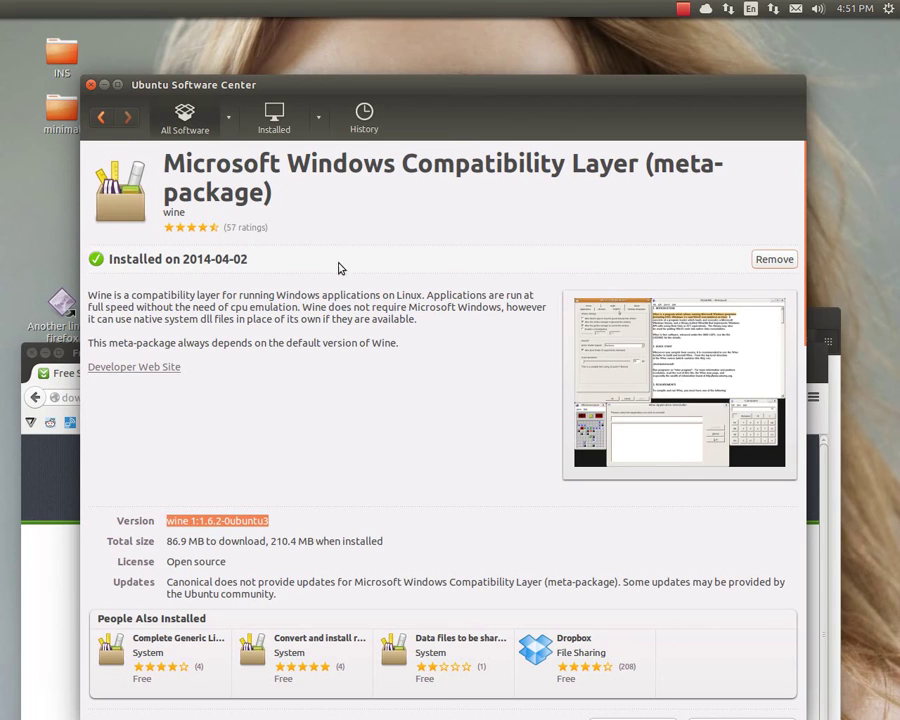
{"action": "mouse_move", "coordinate": [28, 326]}
{"action": "left_click", "coordinate": [104, 88]}
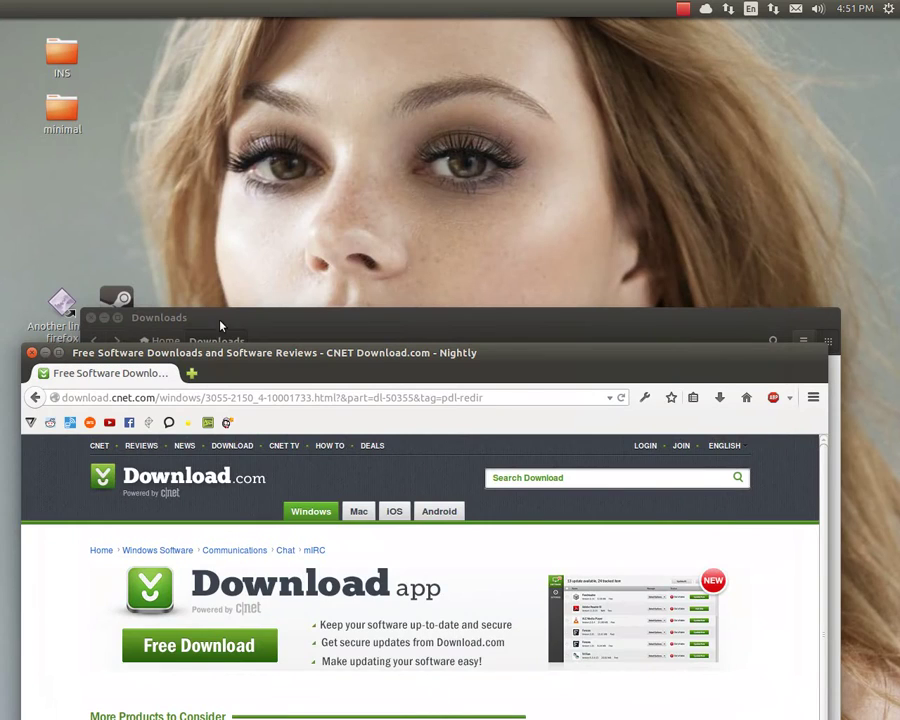
Run mirc732.exe from Downloads with Wine to bring up the mIRC 7.32 Setup Wizard
{"action": "left_click", "coordinate": [286, 314]}
{"action": "left_click_drag", "start_coordinate": [290, 312], "coordinate": [289, 84]}
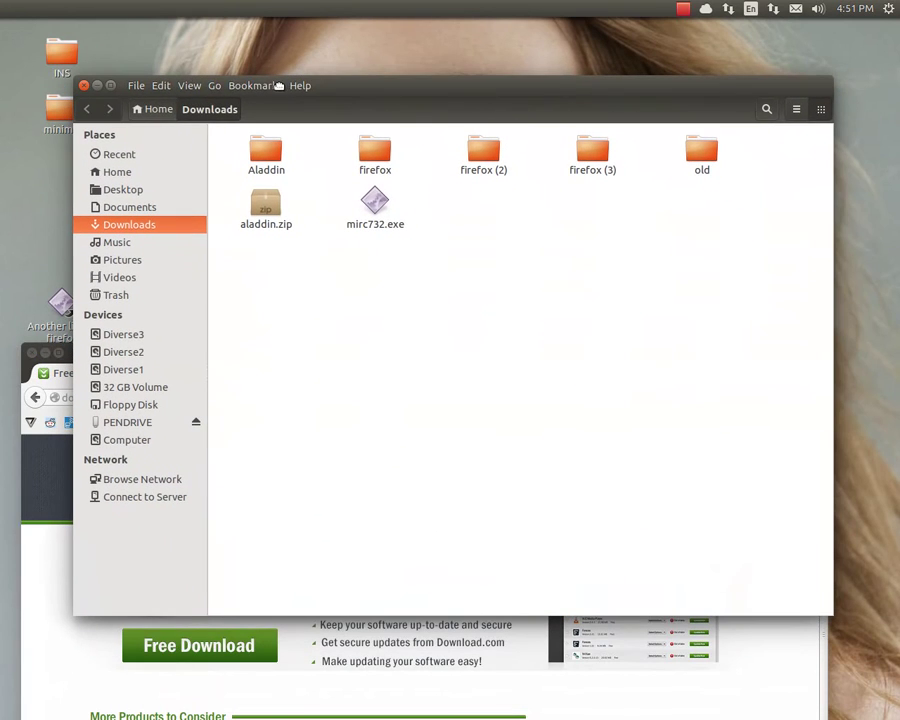
{"action": "right_click", "coordinate": [378, 206]}
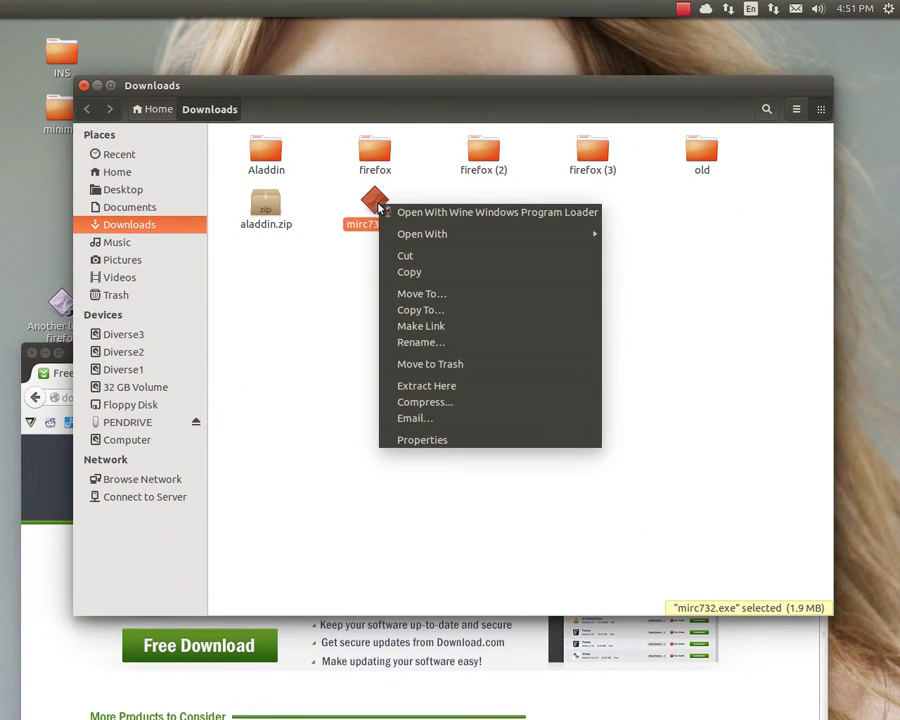
{"action": "left_click", "coordinate": [426, 213]}
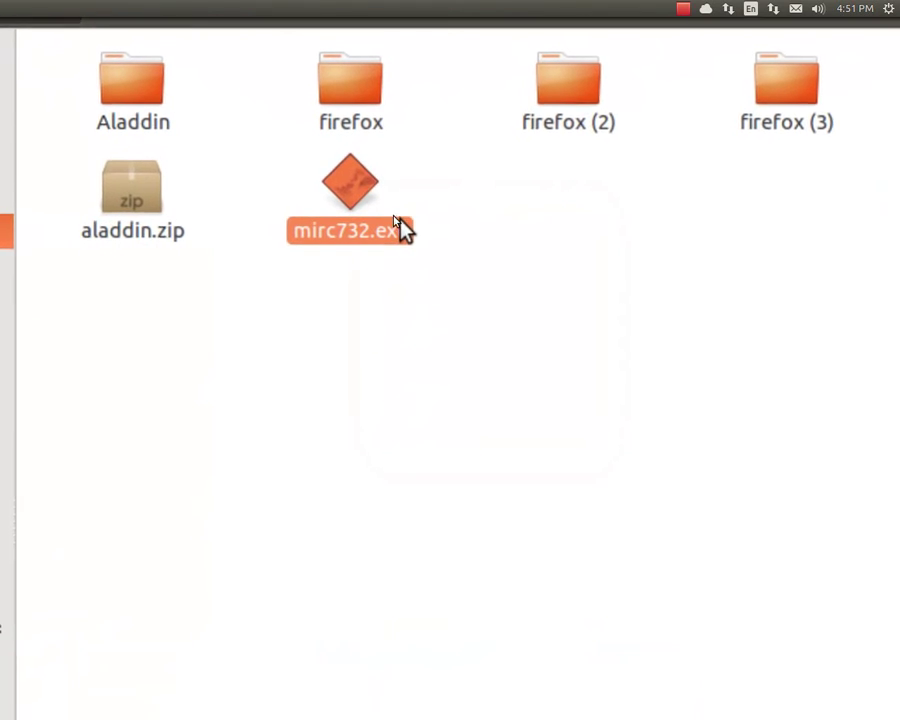
{"action": "right_click", "coordinate": [356, 200]}
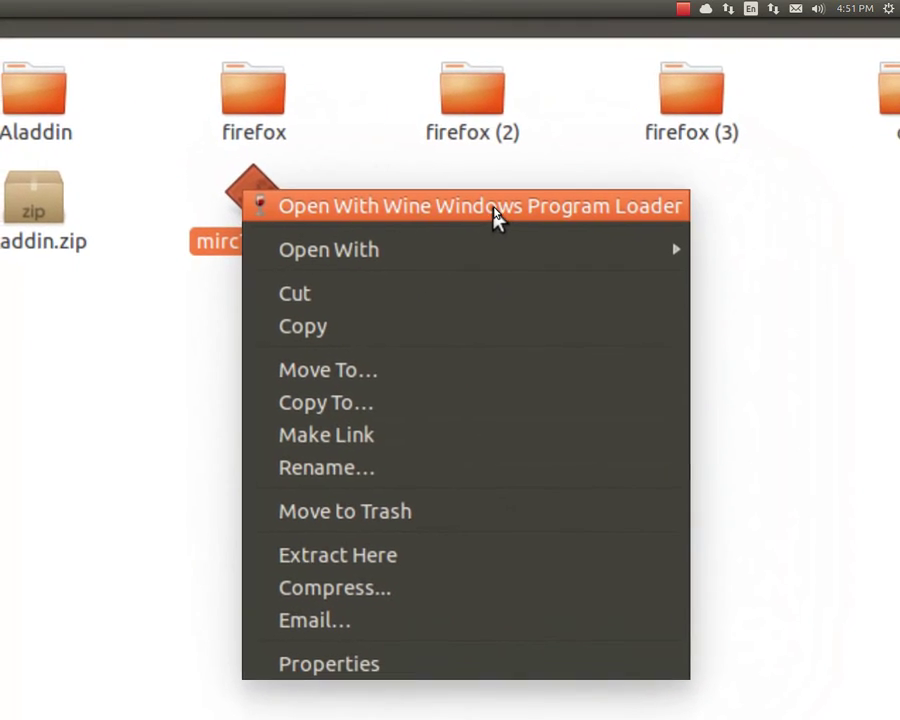
{"action": "left_click", "coordinate": [492, 202]}
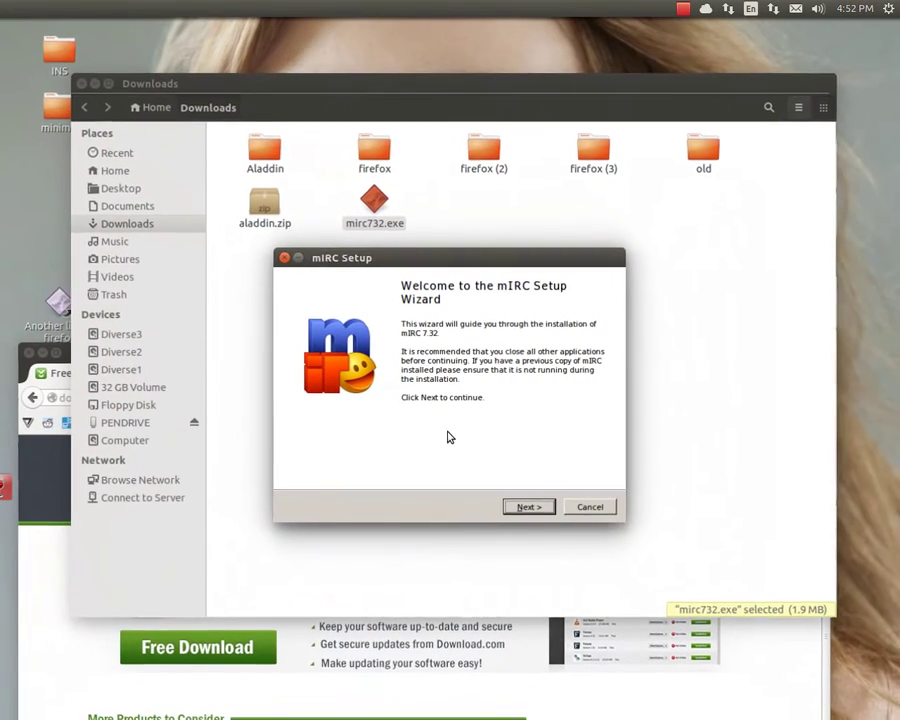
{"action": "left_click_drag", "start_coordinate": [423, 258], "coordinate": [406, 176]}
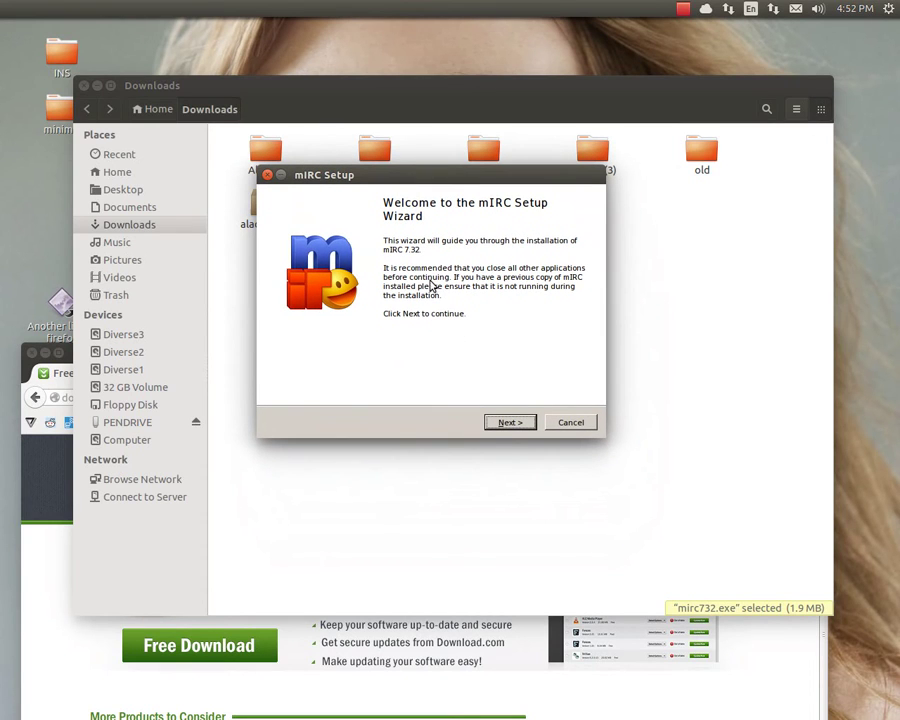
Install mIRC 7.32 with the default folder, components and tasks, launching it on finish
{"action": "left_click", "coordinate": [510, 422]}
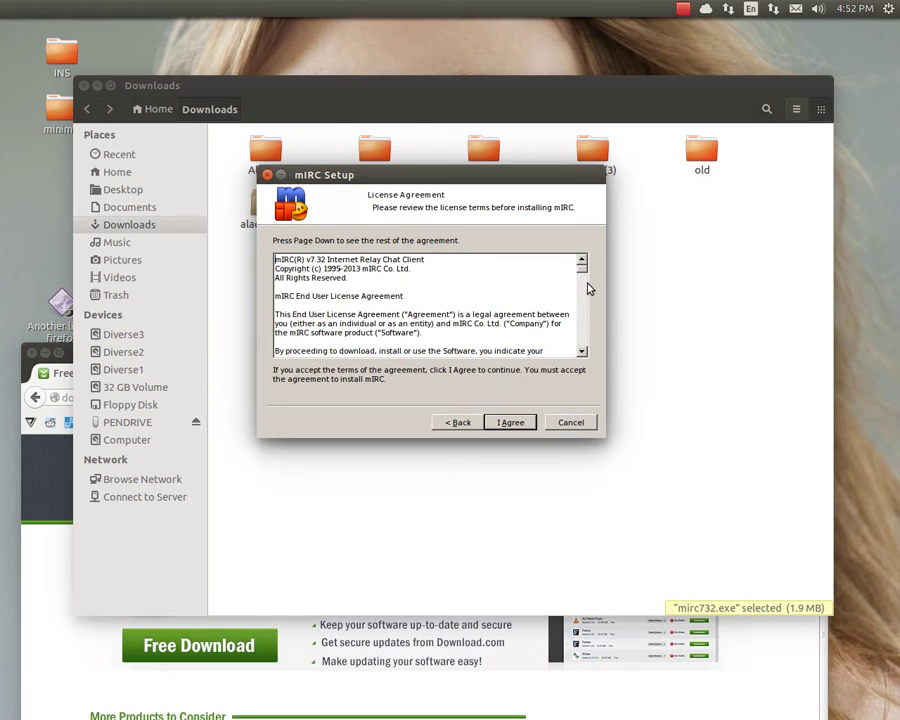
{"action": "left_click_drag", "start_coordinate": [581, 269], "coordinate": [583, 373]}
{"action": "left_click", "coordinate": [524, 423]}
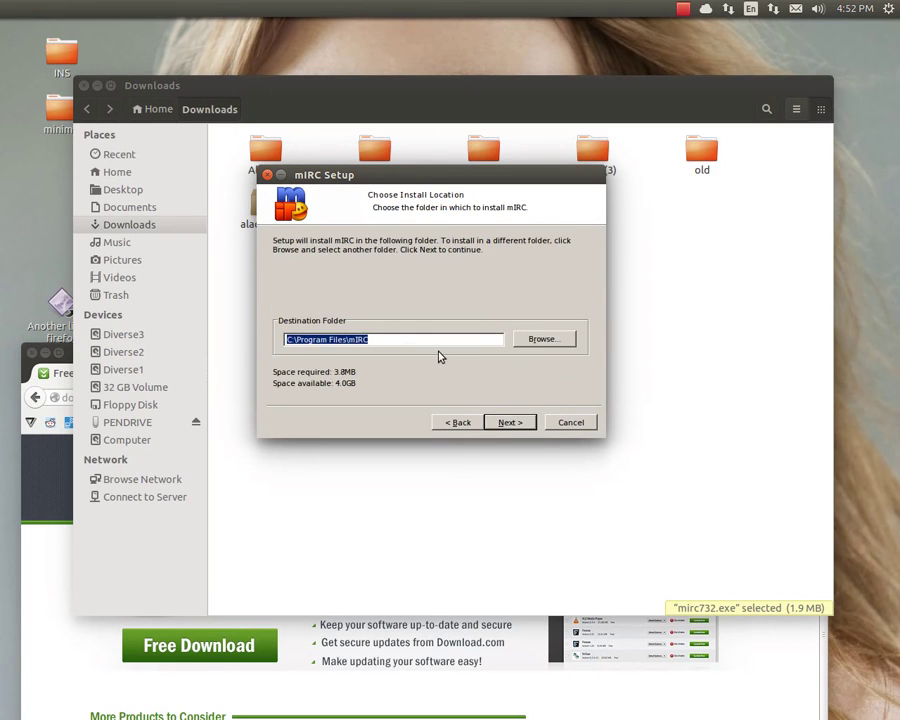
{"action": "left_click", "coordinate": [503, 424]}
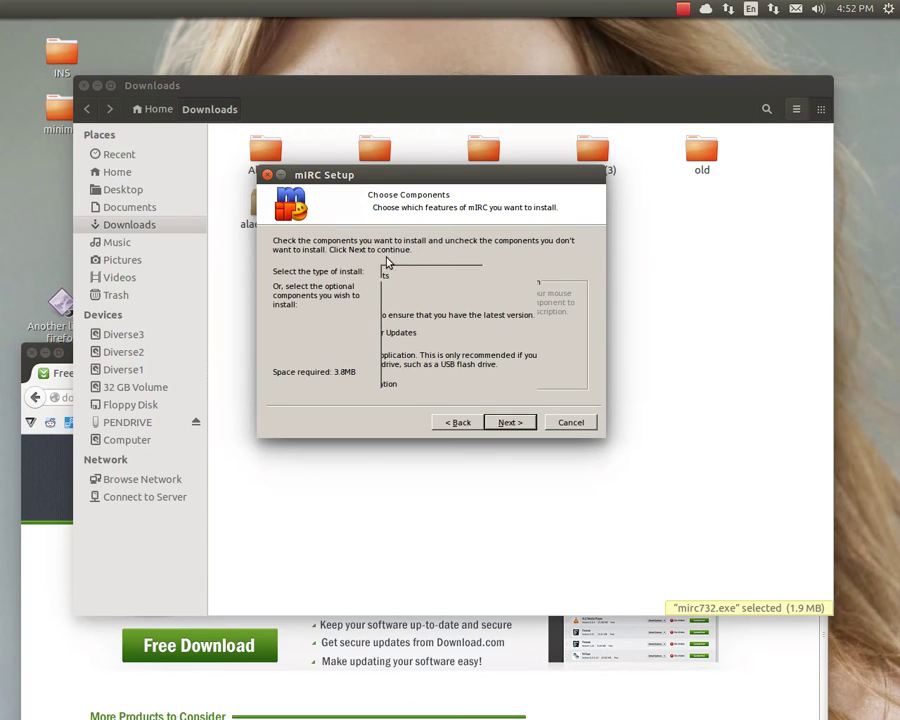
{"action": "left_click", "coordinate": [508, 424]}
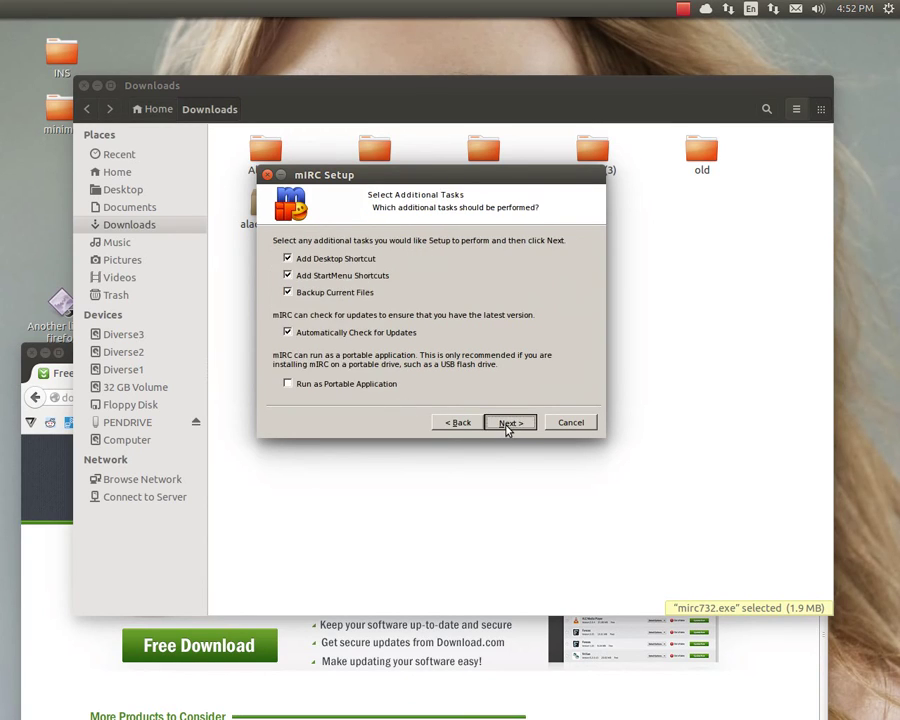
{"action": "left_click", "coordinate": [508, 424]}
{"action": "left_click", "coordinate": [507, 423]}
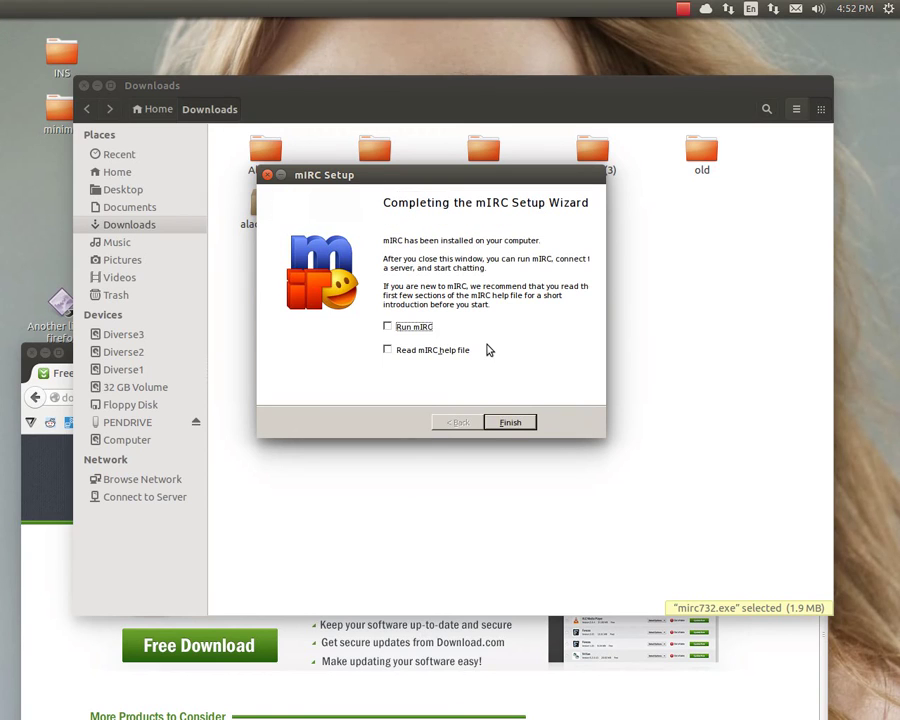
{"action": "left_click", "coordinate": [423, 328]}
{"action": "left_click", "coordinate": [510, 423]}
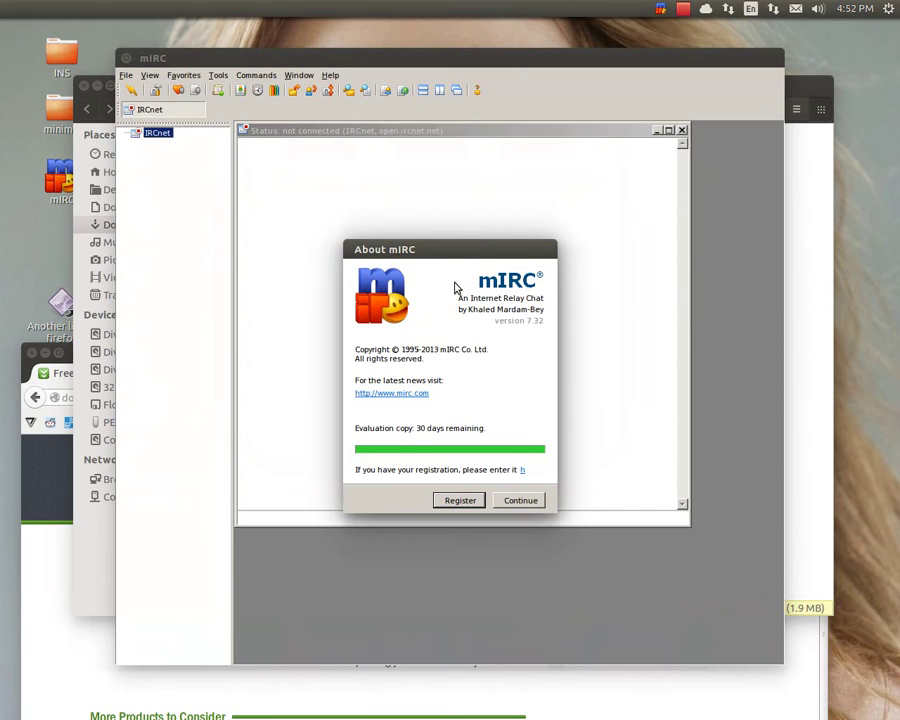
Dismiss the 30-day evaluation notice on the mIRC About window
{"action": "left_click", "coordinate": [522, 500]}
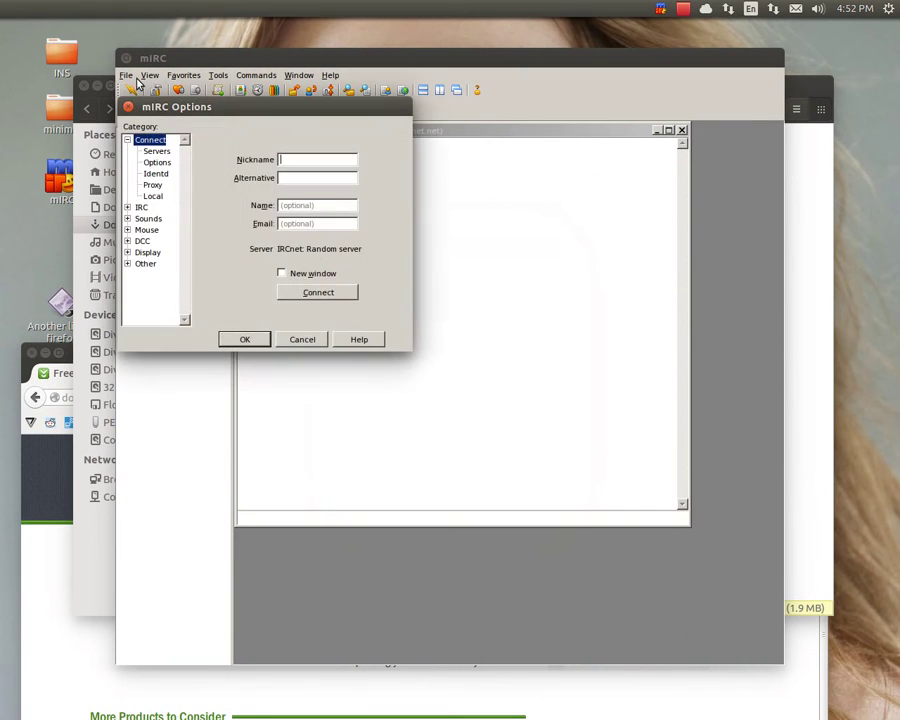
{"action": "mouse_move", "coordinate": [3, 333]}
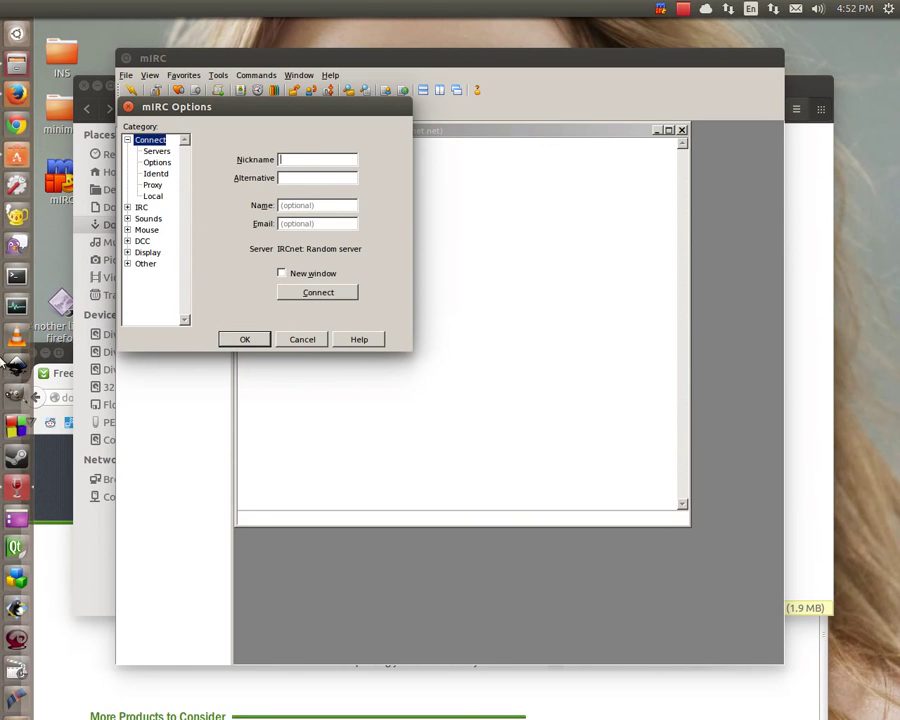
{"action": "mouse_move", "coordinate": [3, 700]}
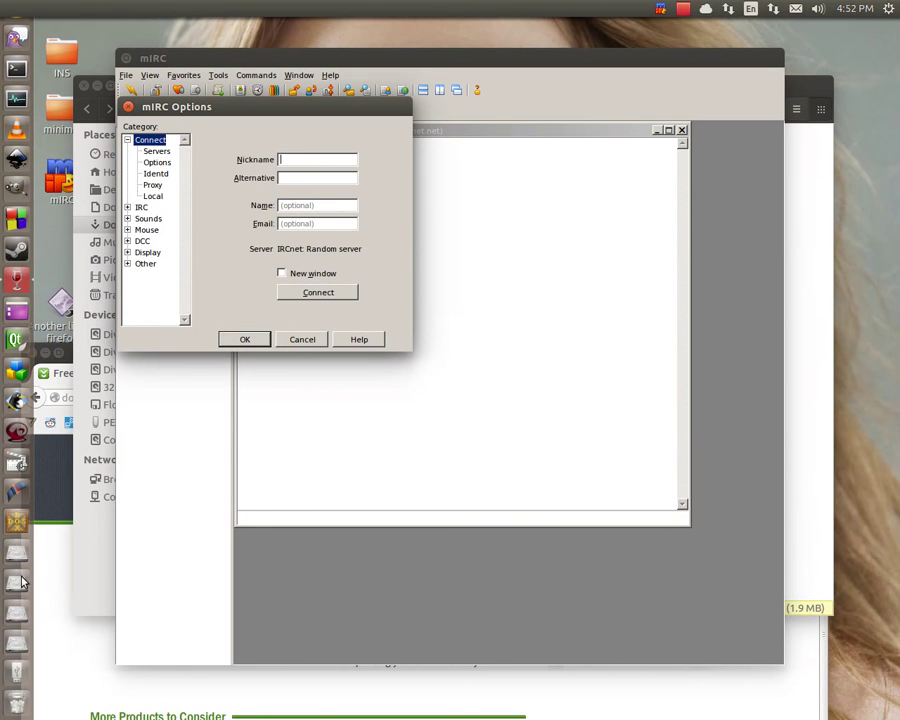
{"action": "mouse_move", "coordinate": [24, 40]}
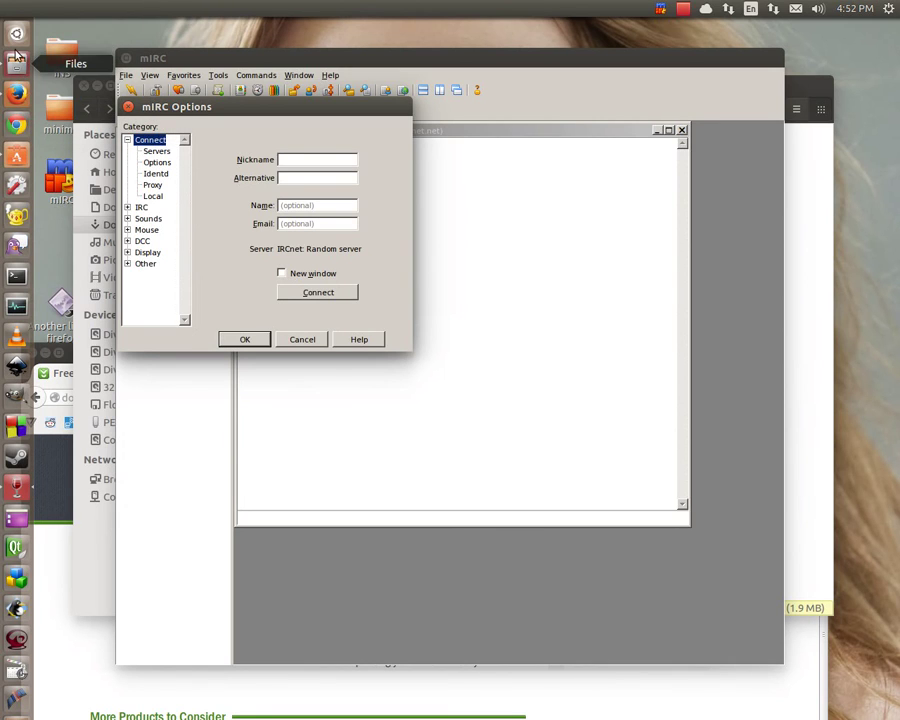
Enter a nickname in the Connect options, view the Servers list, and confirm with OK
{"action": "left_click_drag", "start_coordinate": [275, 106], "coordinate": [380, 138]}
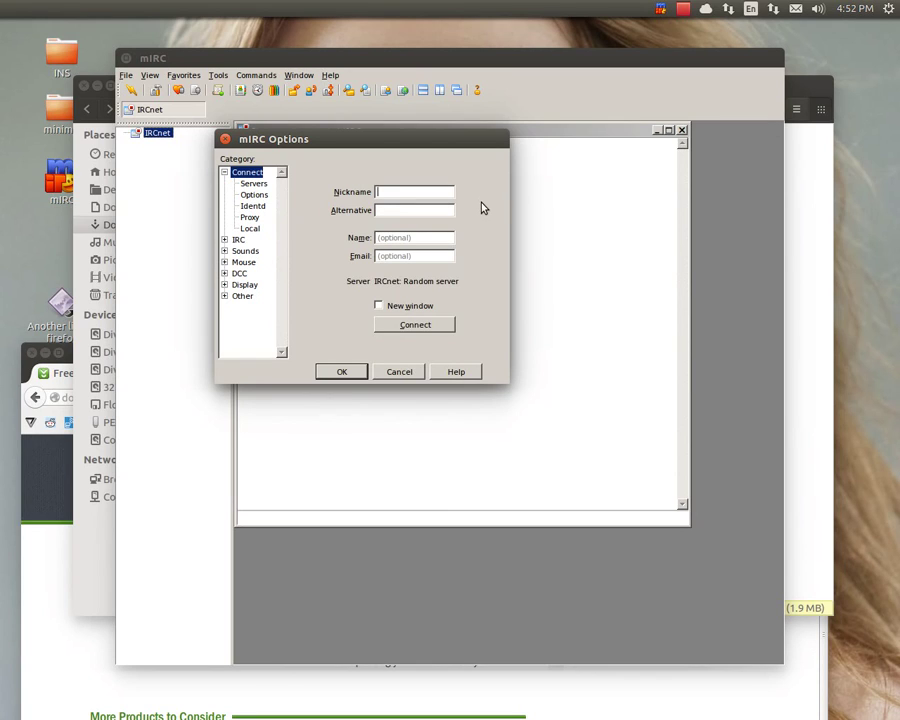
{"action": "type", "text": "loloz88"}
{"action": "left_click", "coordinate": [256, 185]}
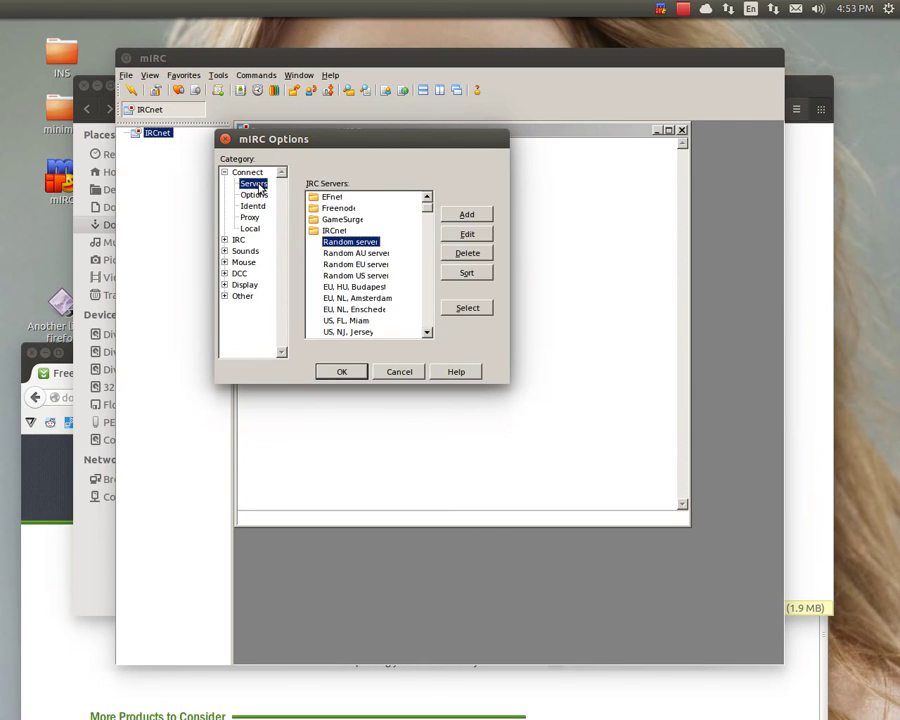
{"action": "left_click", "coordinate": [352, 372]}
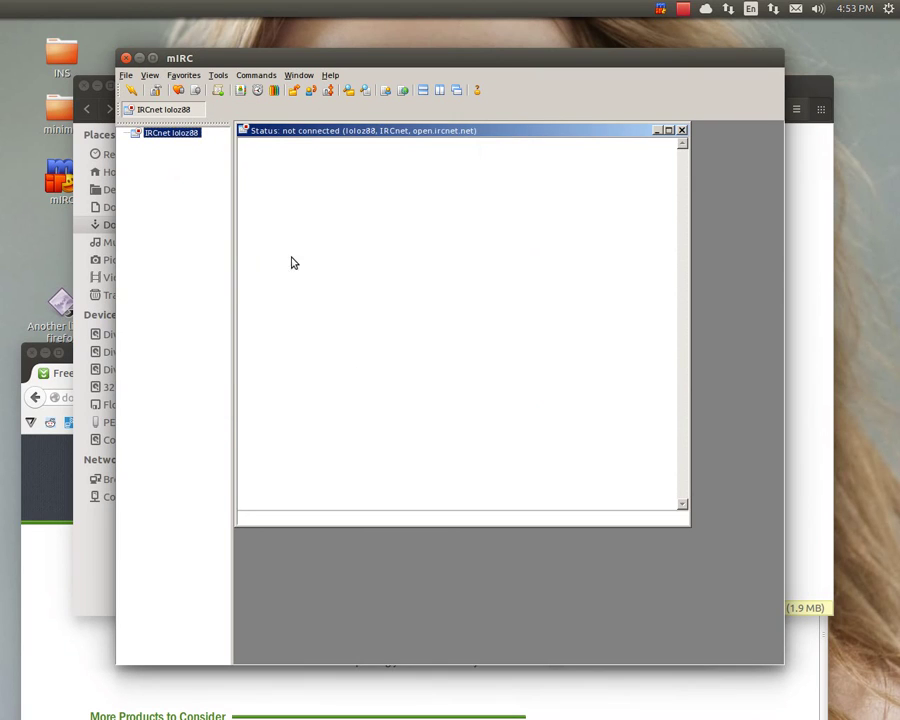
Connect to IRCnet and join #Windows95 from the Favorites channel list
{"action": "left_click", "coordinate": [131, 91]}
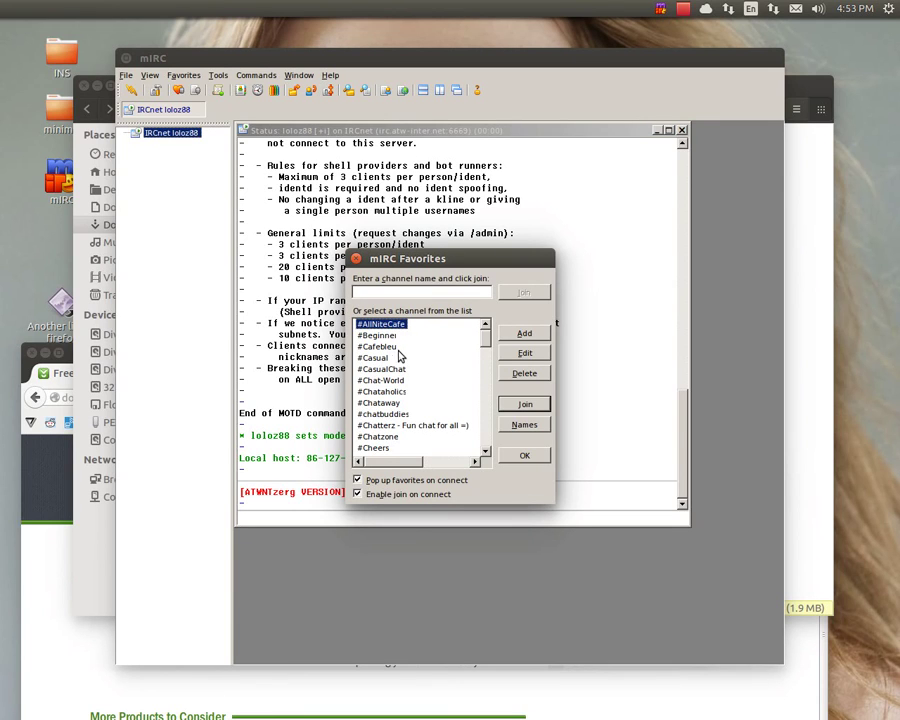
{"action": "left_click", "coordinate": [390, 369]}
{"action": "scroll", "coordinate": [462, 391], "scroll_direction": "down", "scroll_amount": 1}
{"action": "scroll", "coordinate": [460, 391], "scroll_direction": "down", "scroll_amount": 10}
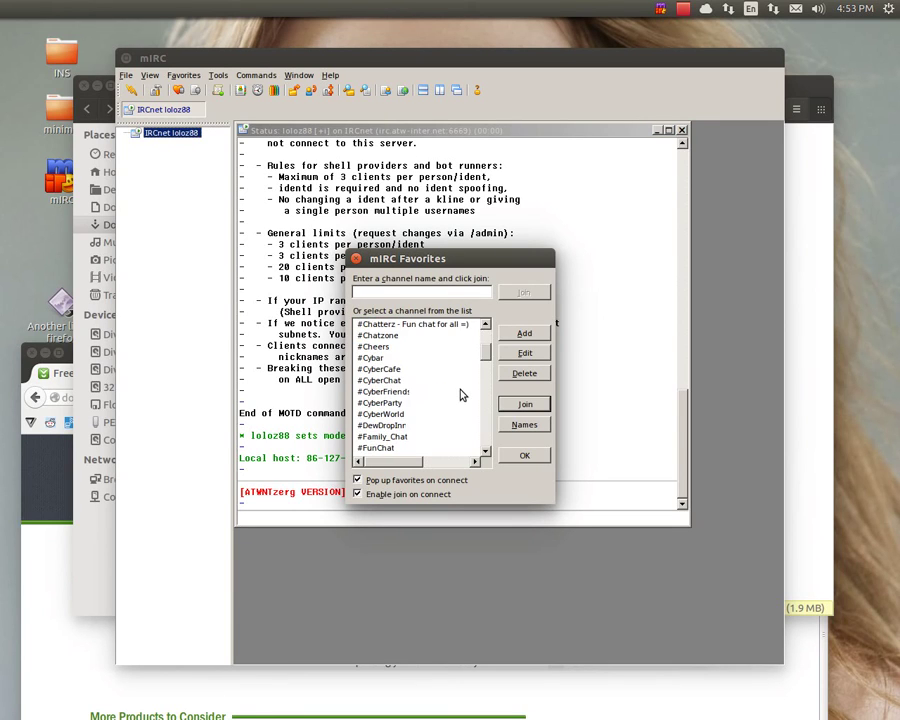
{"action": "scroll", "coordinate": [457, 391], "scroll_direction": "down", "scroll_amount": 10}
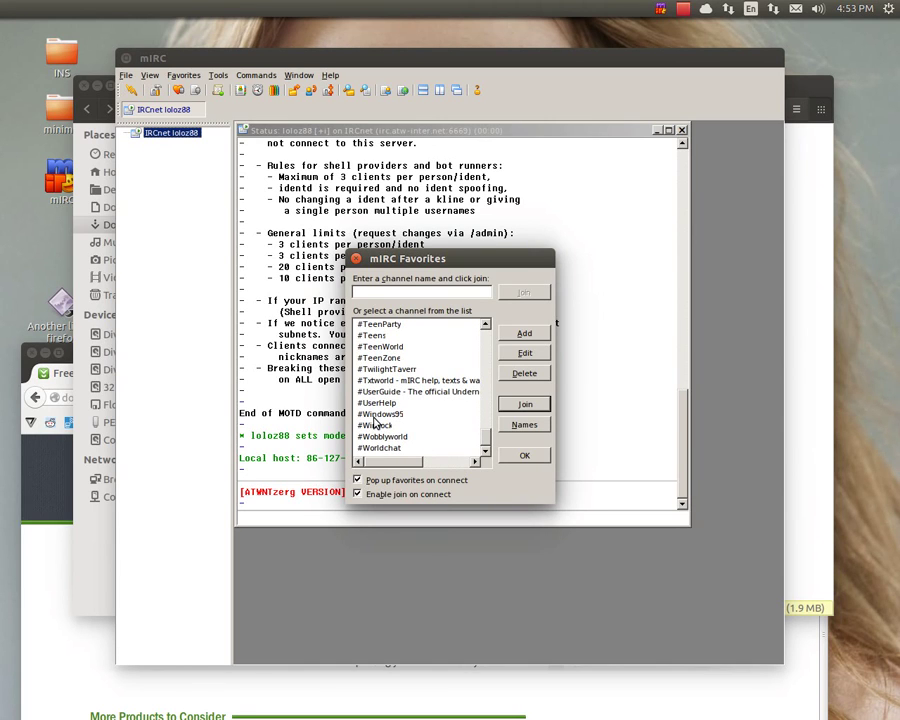
{"action": "left_click", "coordinate": [377, 416]}
{"action": "double_click", "coordinate": [376, 419]}
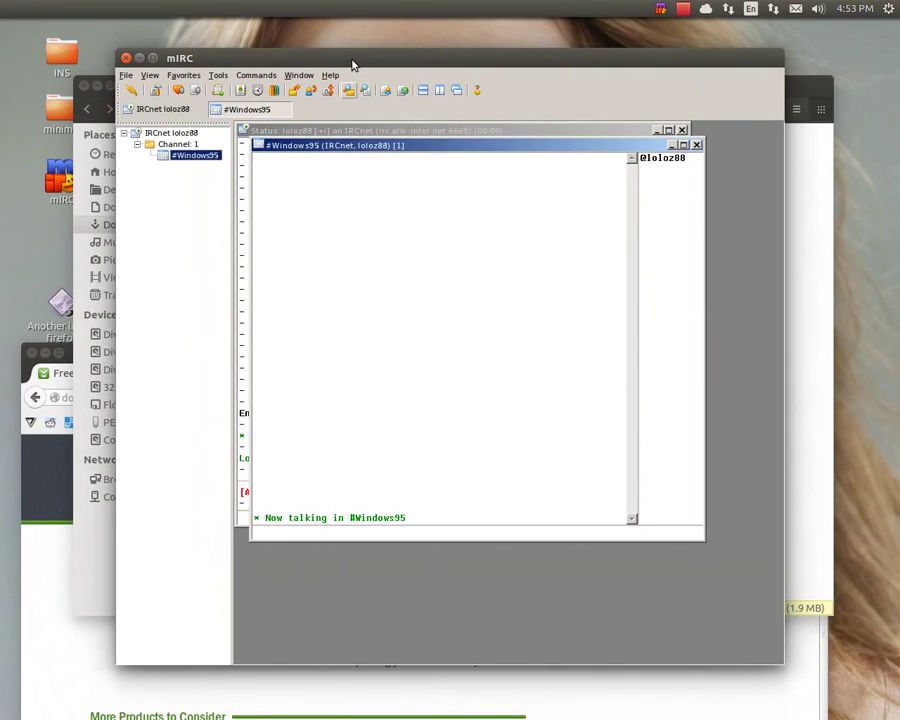
Maximize the mIRC window and post 'hi?' in #Windows95
{"action": "double_click", "coordinate": [354, 40]}
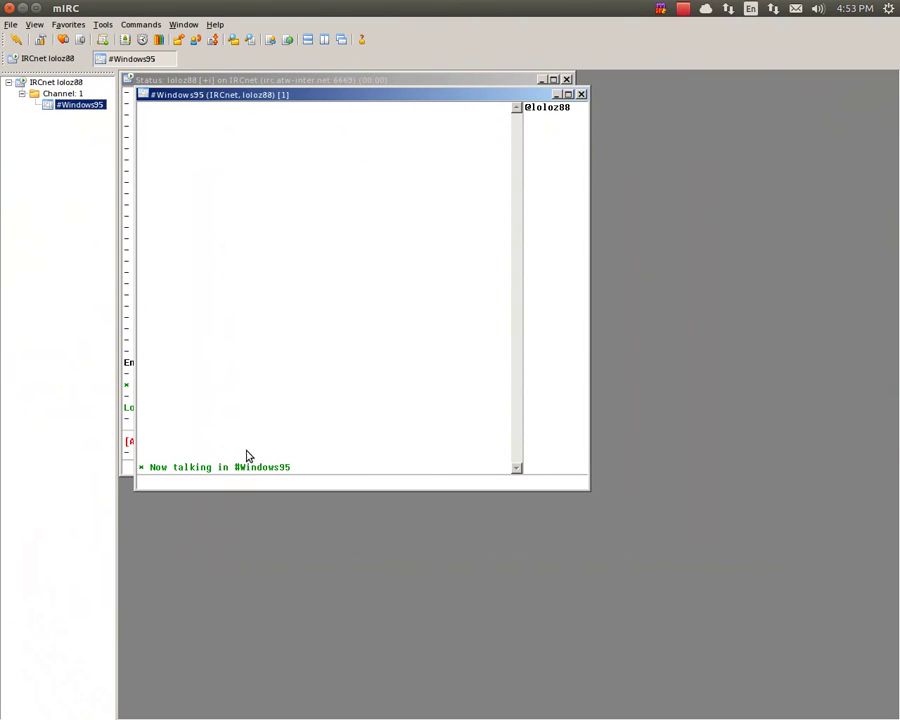
{"action": "type", "text": "hi?"}
{"action": "key", "text": "Return"}
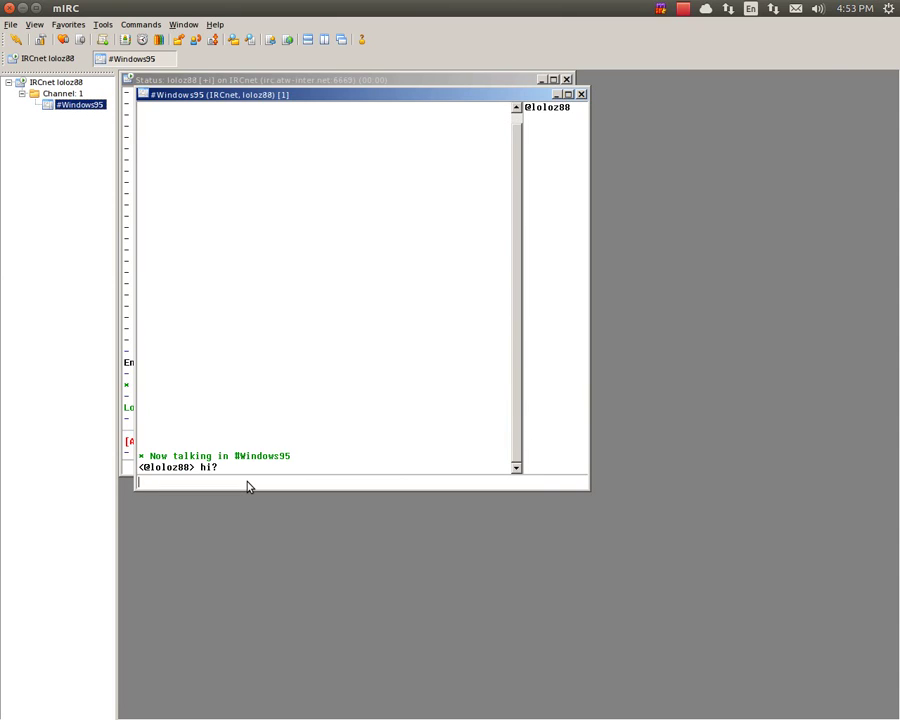
Post the message 'hi, from Ubuntu :->' to the channel
{"action": "type", "text": "fo"}
{"action": "key", "text": "BackSpace"}
{"action": "key", "text": "BackSpace"}
{"action": "type", "text": "hi, from Ubuntu :->"}
{"action": "key", "text": "Return"}
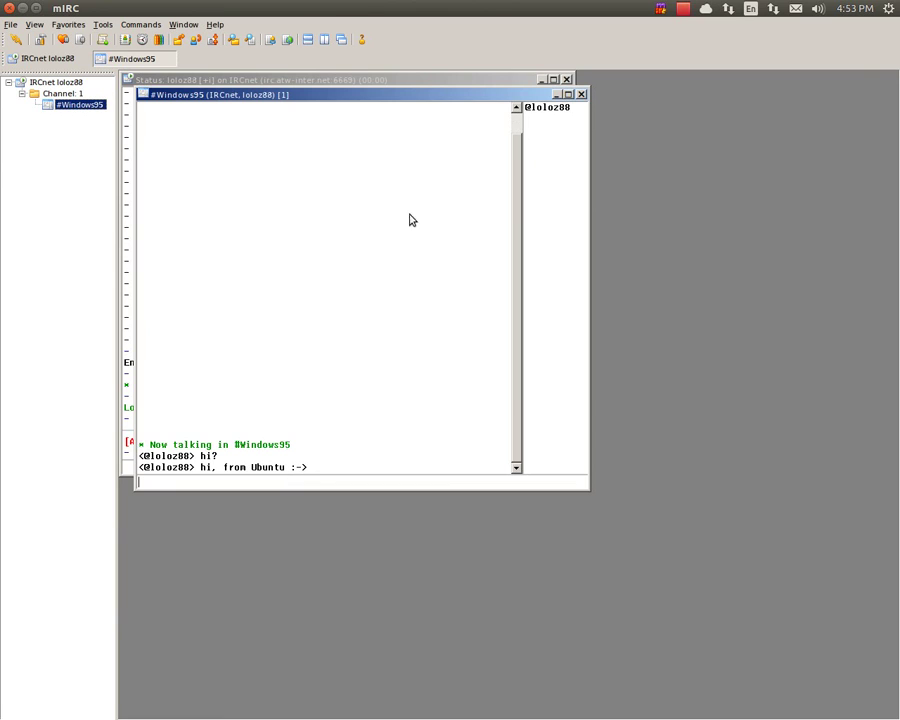
Open the registration form from the Help menu and cancel it
{"action": "left_click", "coordinate": [215, 24]}
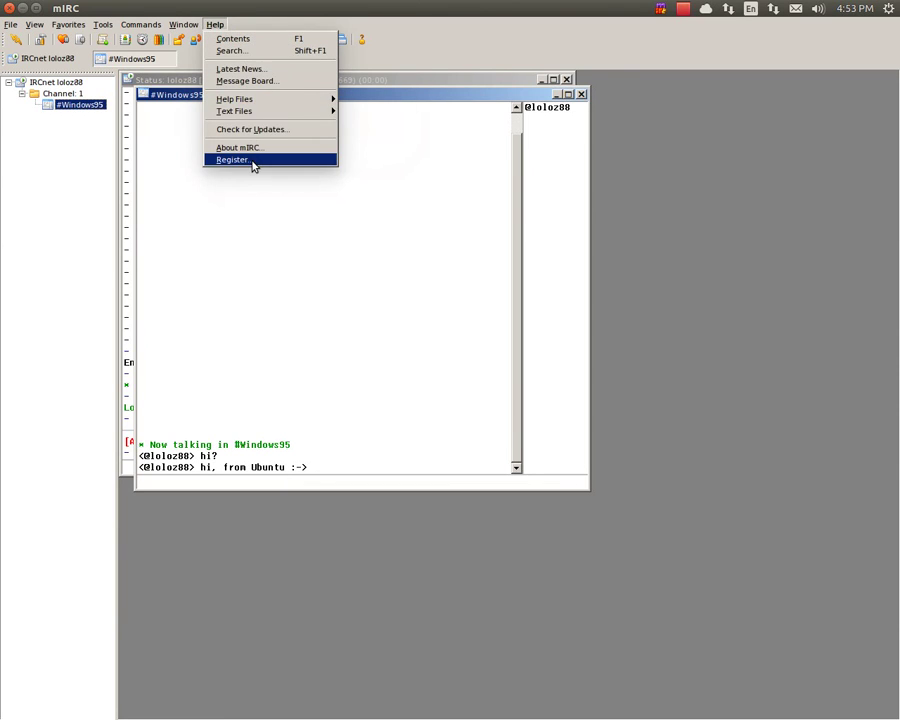
{"action": "left_click", "coordinate": [253, 162]}
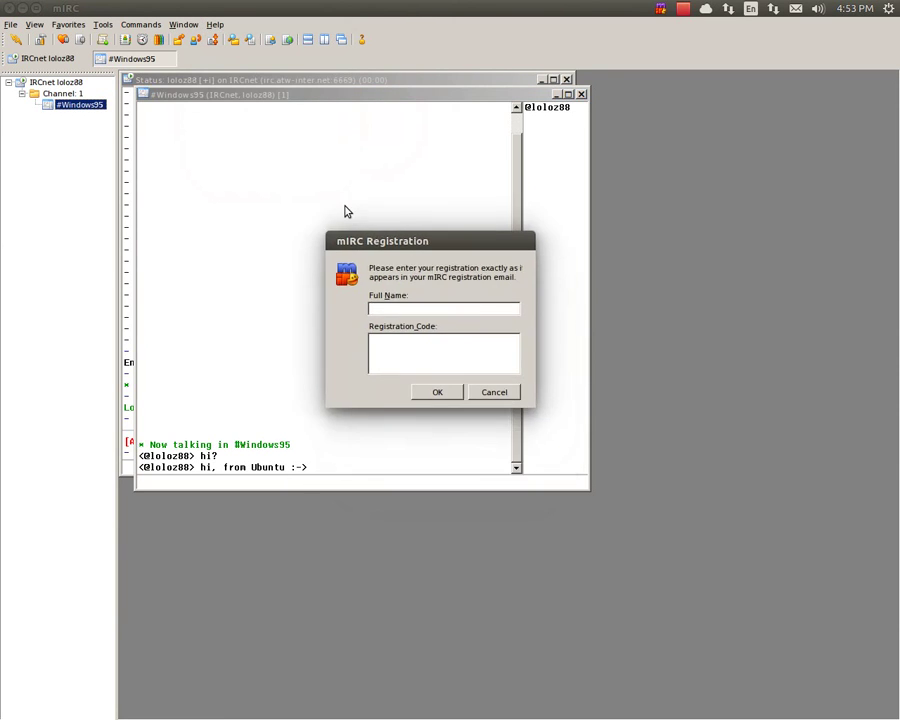
{"action": "left_click", "coordinate": [482, 392]}
Show the About mIRC 7.32 window, move it up-left, and restore mIRC's main window
{"action": "left_click", "coordinate": [215, 24]}
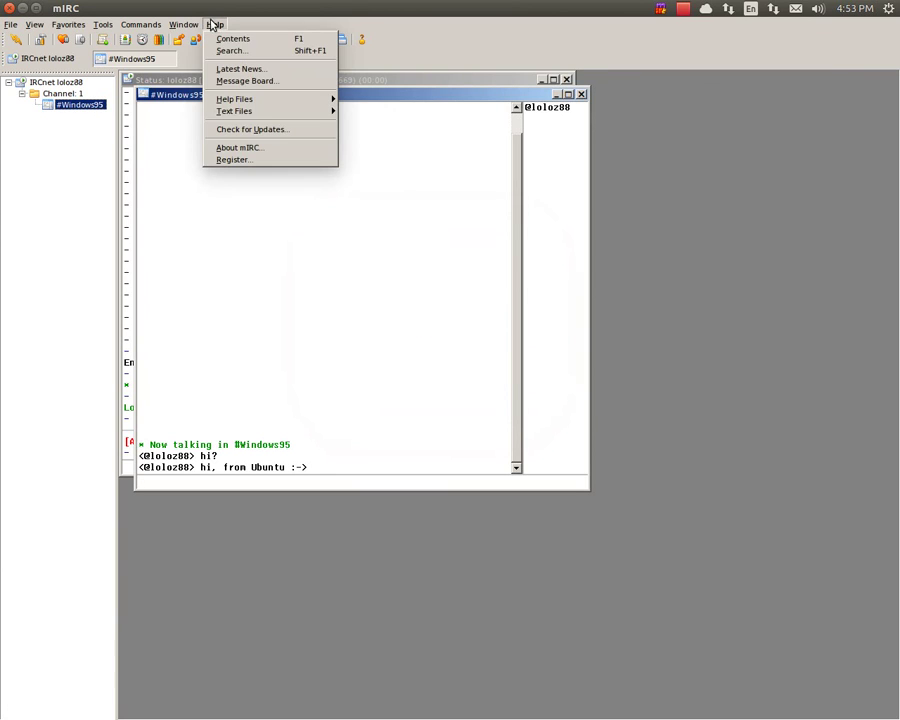
{"action": "left_click", "coordinate": [247, 152]}
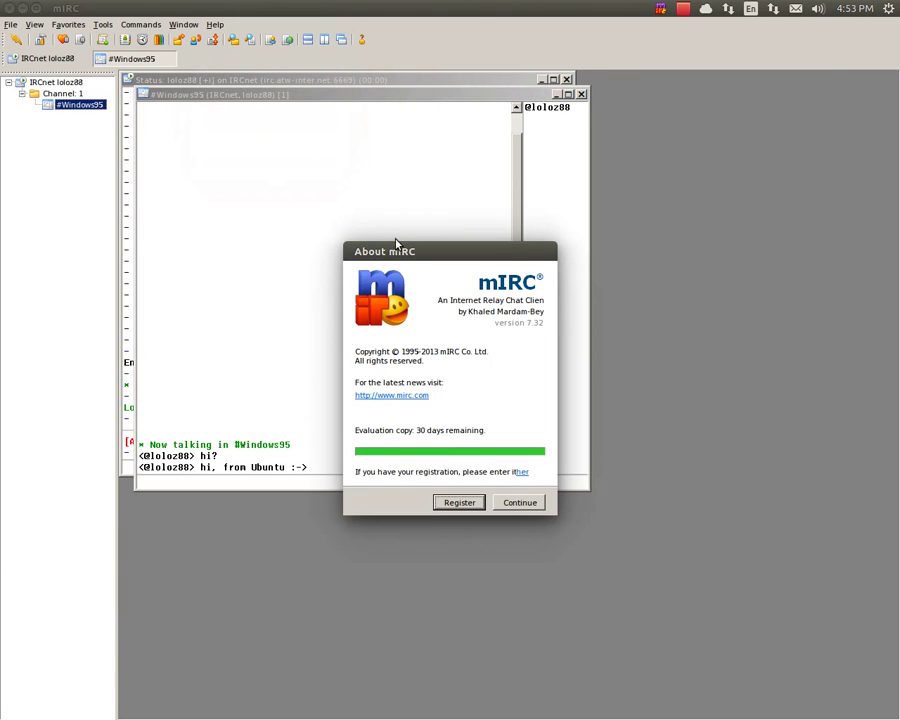
{"action": "left_click_drag", "start_coordinate": [363, 249], "coordinate": [305, 168]}
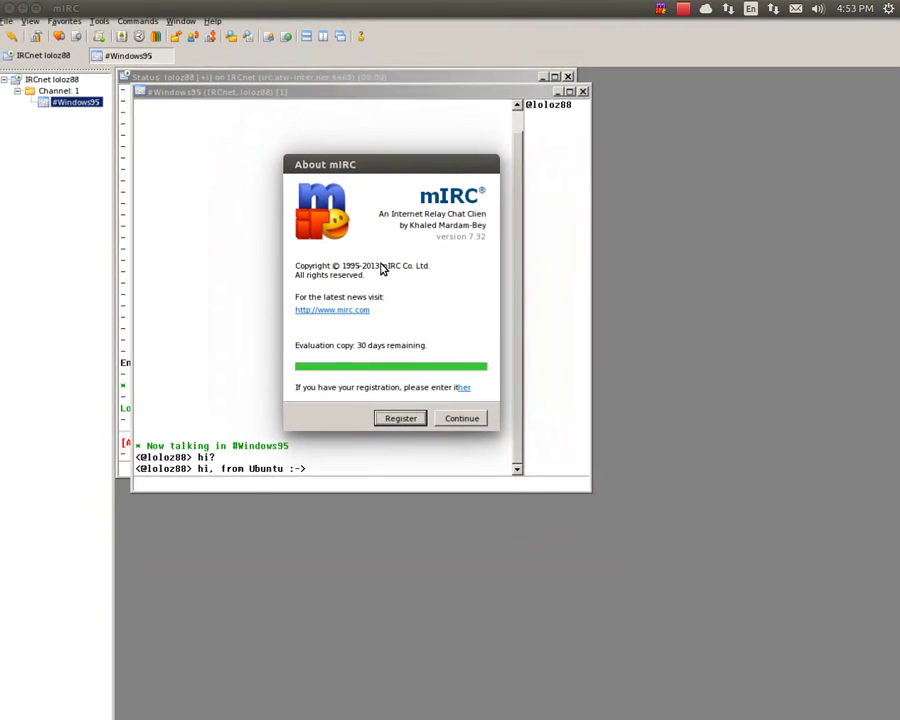
{"action": "left_click", "coordinate": [30, 7]}
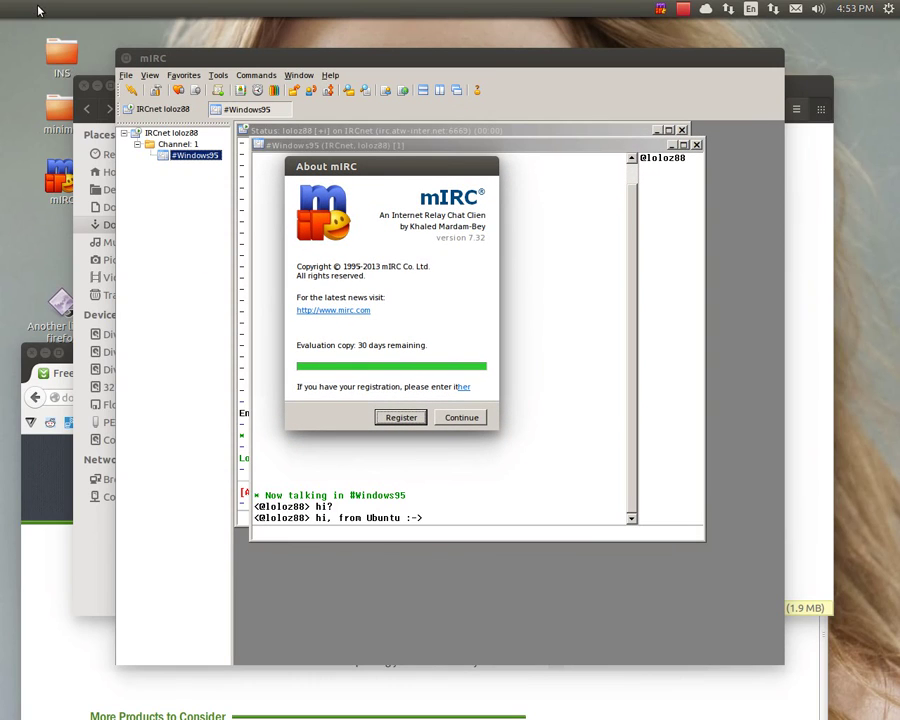